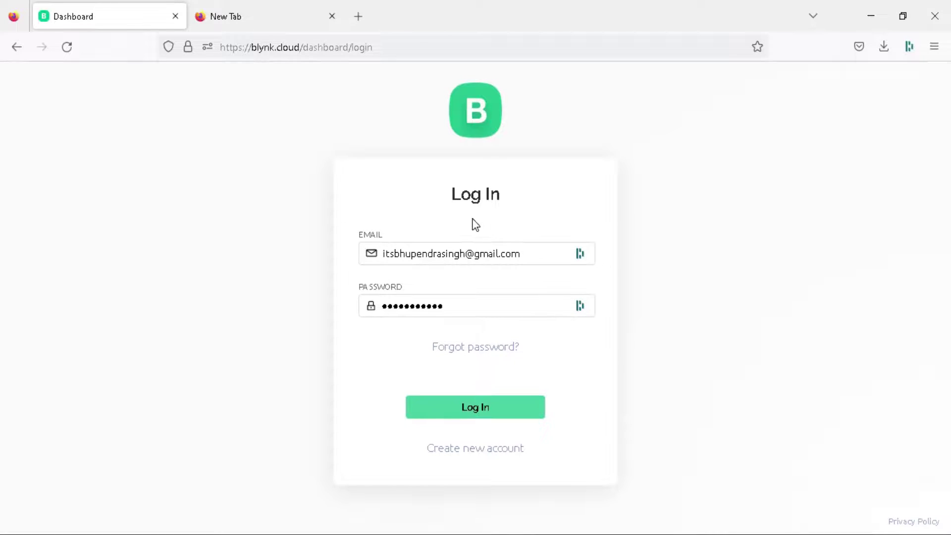
Log in to the Blynk console with the prefilled credentials and start a new template
{"action": "left_click", "coordinate": [467, 402]}
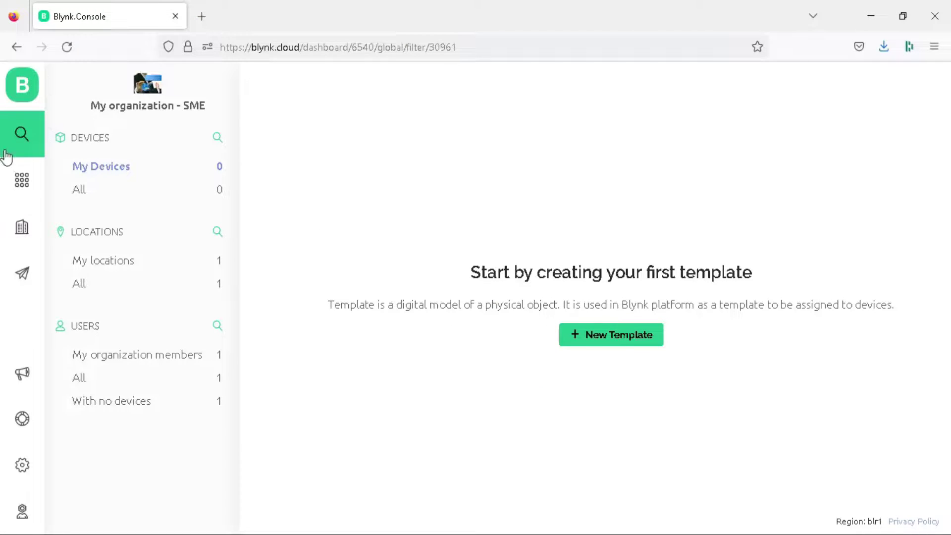
{"action": "left_click", "coordinate": [22, 180]}
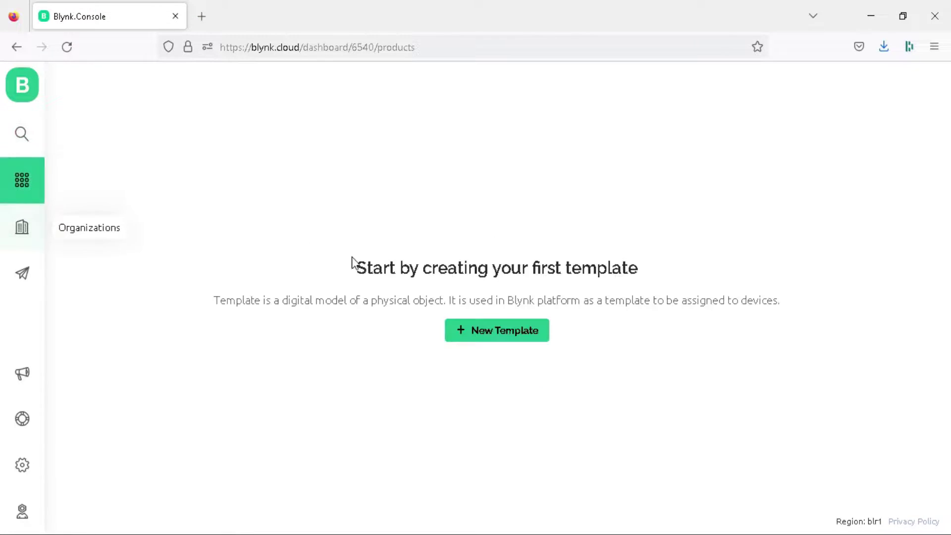
{"action": "left_click", "coordinate": [530, 330]}
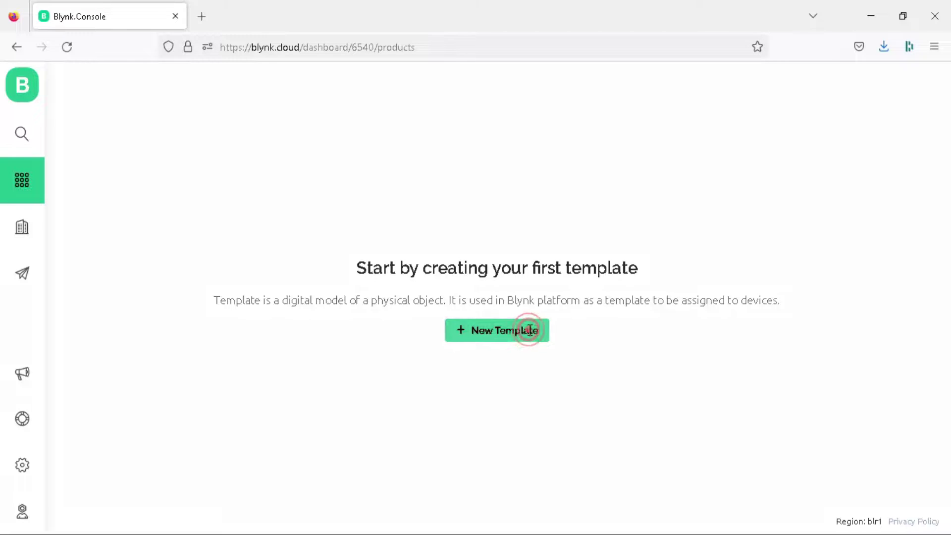
Name the new template Blynk with Raspberry Pi and set its hardware to Raspberry Pi
{"action": "left_click", "coordinate": [329, 197]}
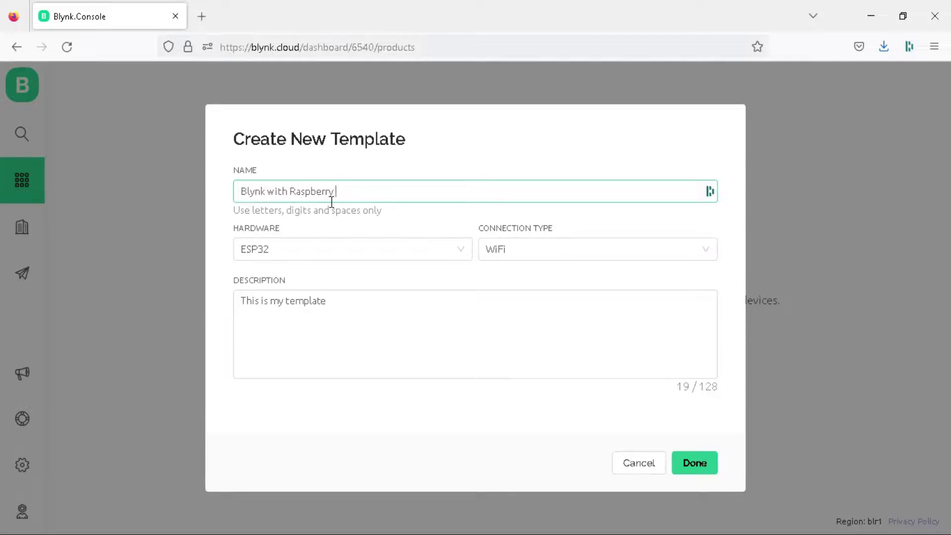
{"action": "left_click", "coordinate": [465, 249]}
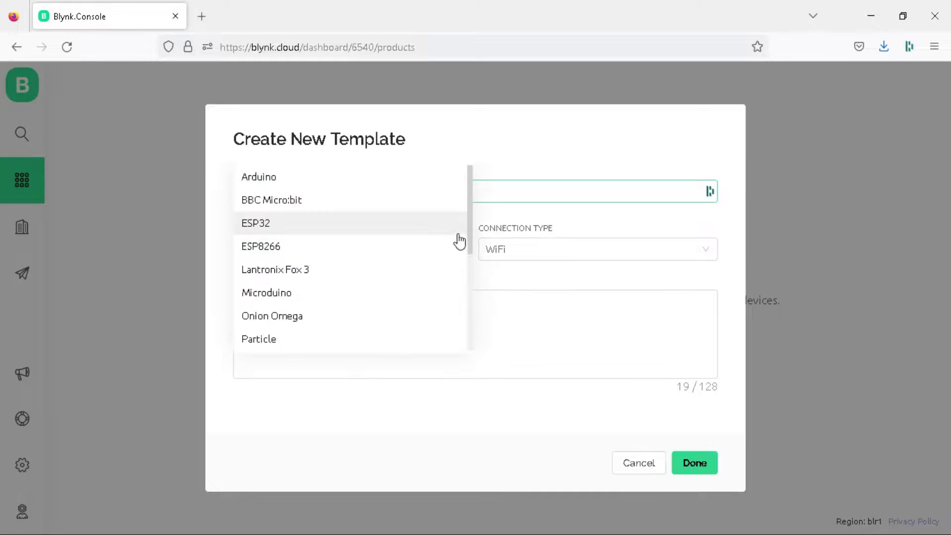
{"action": "left_click_drag", "start_coordinate": [466, 215], "coordinate": [467, 290]}
{"action": "left_click", "coordinate": [275, 269]}
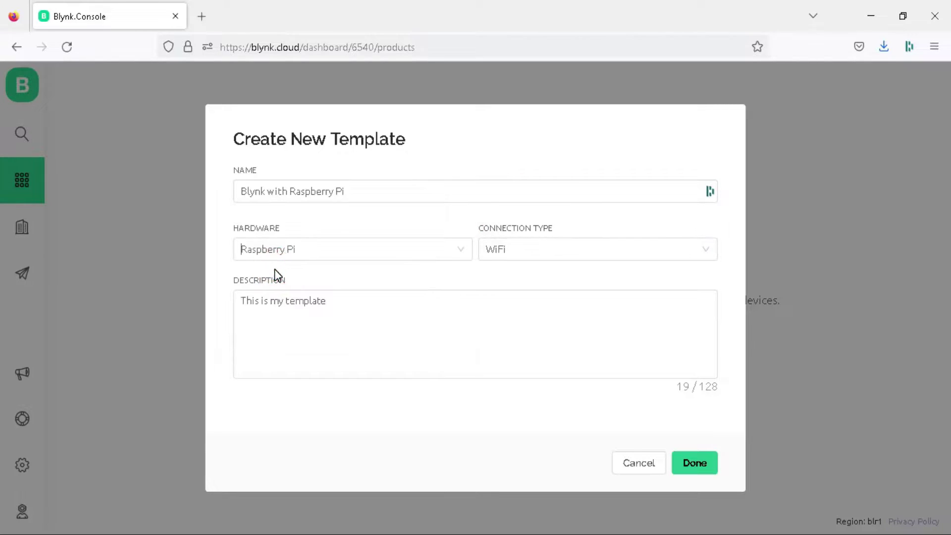
Replace the template description with "Blynk with Raspberry pi", then create and save the template
{"action": "left_click_drag", "start_coordinate": [352, 302], "coordinate": [225, 300]}
{"action": "type", "text": "Blynk with "}
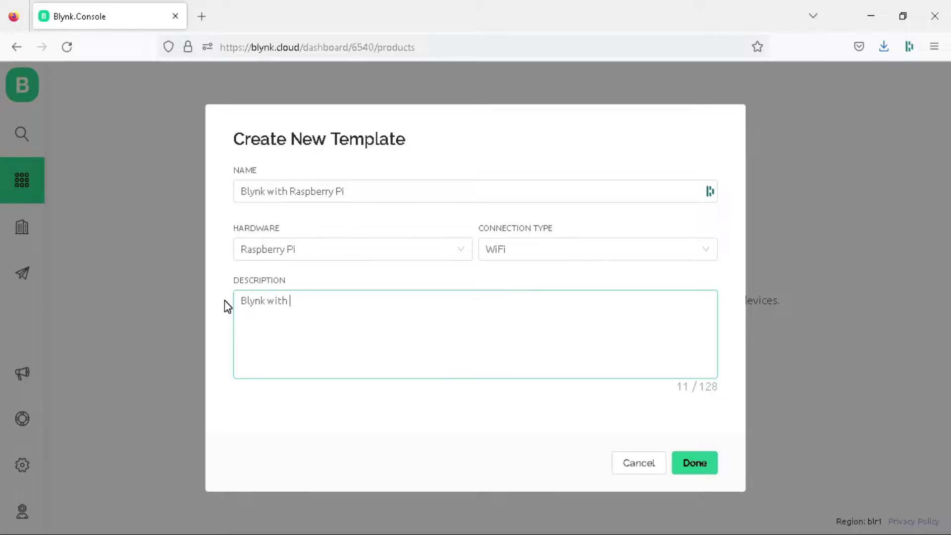
{"action": "type", "text": "Raspberry pi"}
{"action": "left_click", "coordinate": [694, 462]}
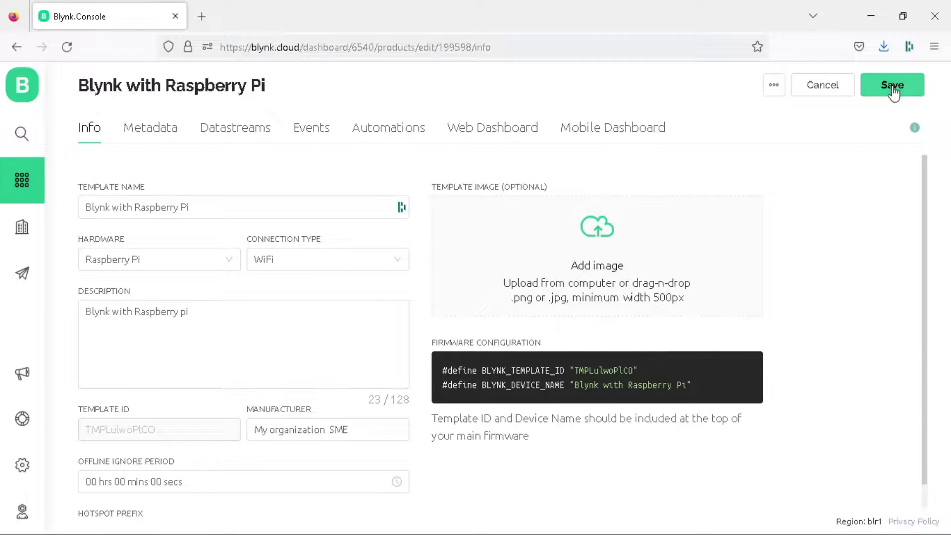
{"action": "left_click", "coordinate": [892, 89]}
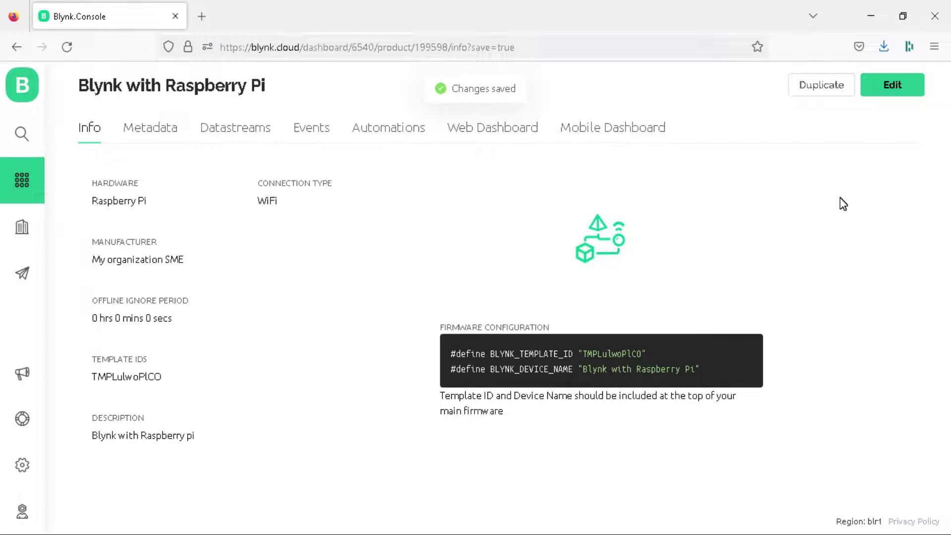
Create a new device from the Blynk with Raspberry Pi template, keeping the template's name as the device name
{"action": "left_click", "coordinate": [14, 142]}
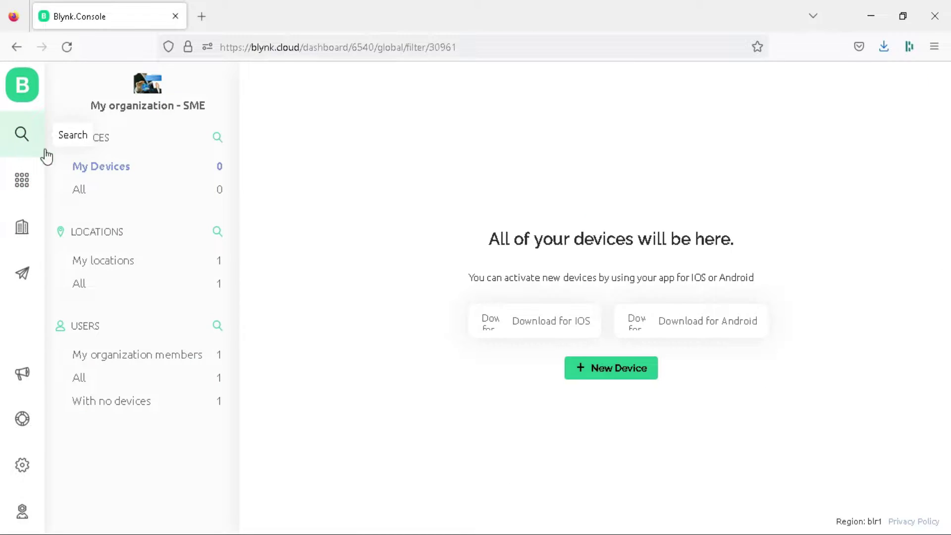
{"action": "left_click", "coordinate": [627, 374]}
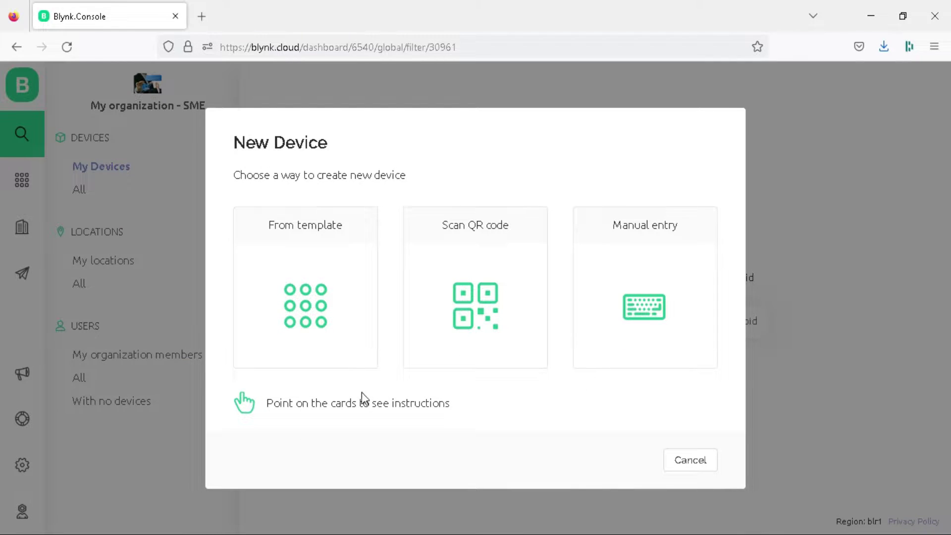
{"action": "left_click", "coordinate": [324, 319]}
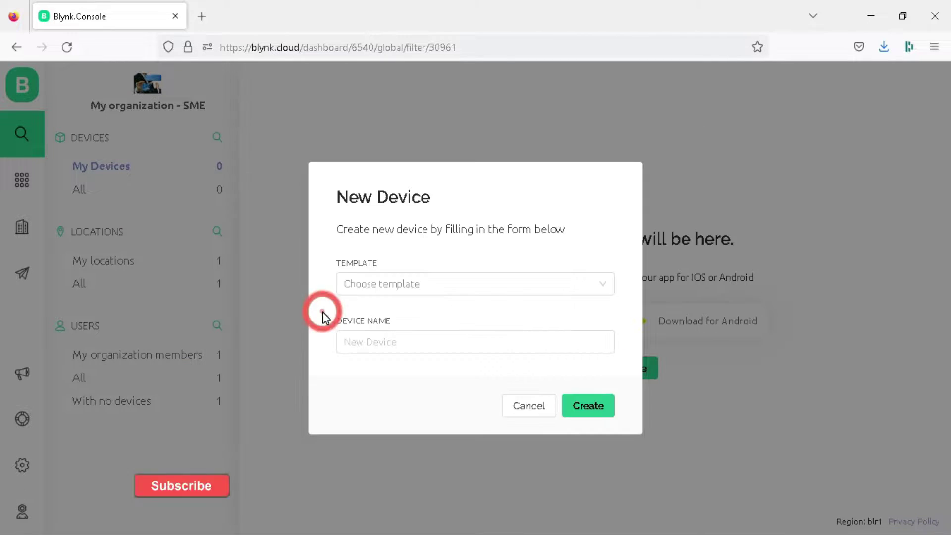
{"action": "left_click", "coordinate": [398, 284]}
{"action": "left_click", "coordinate": [397, 284]}
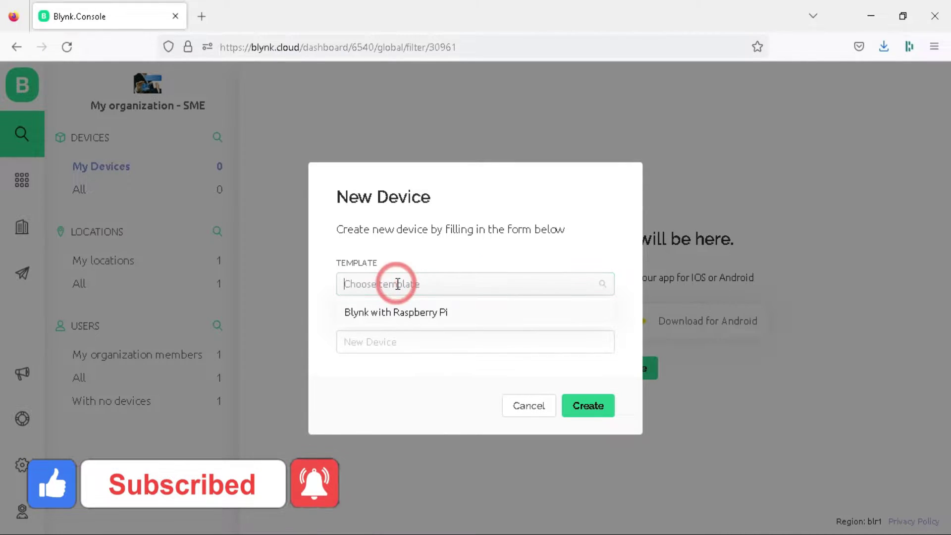
{"action": "left_click", "coordinate": [368, 313]}
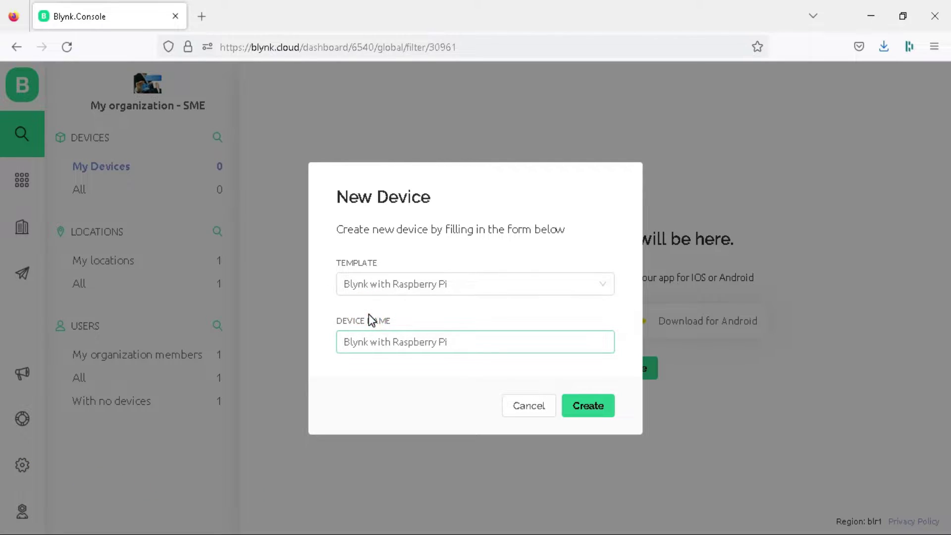
{"action": "left_click", "coordinate": [589, 409]}
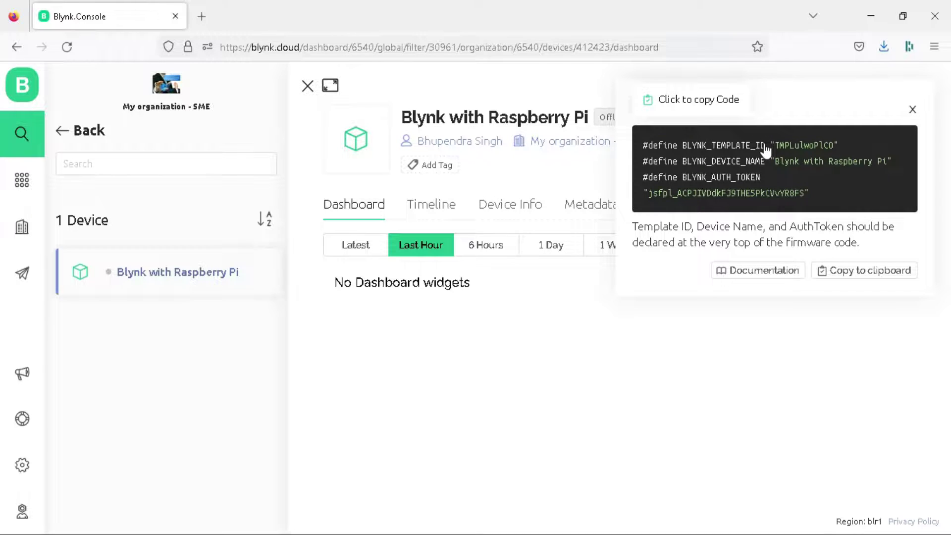
Dismiss the device's firmware code notice, view the device info, and open the device's dashboard for editing
{"action": "left_click", "coordinate": [912, 109]}
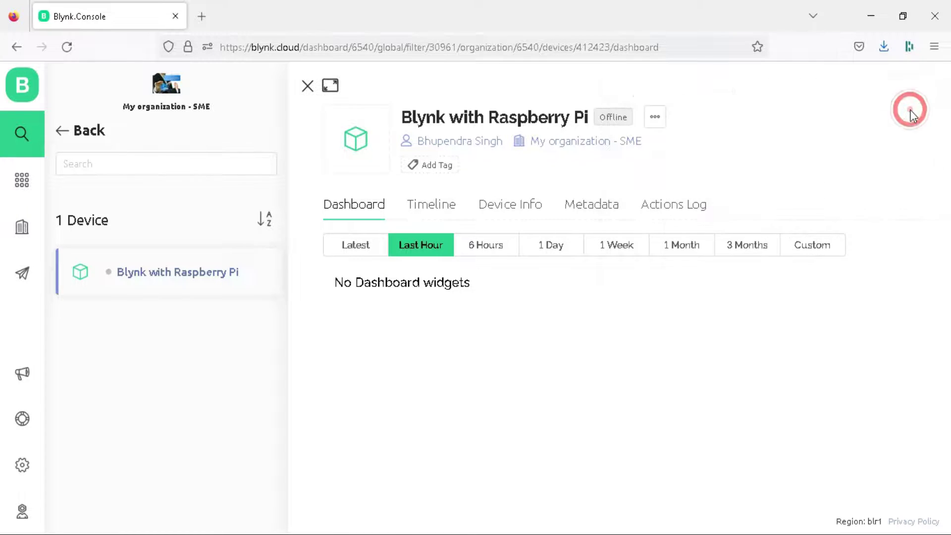
{"action": "left_click", "coordinate": [491, 209]}
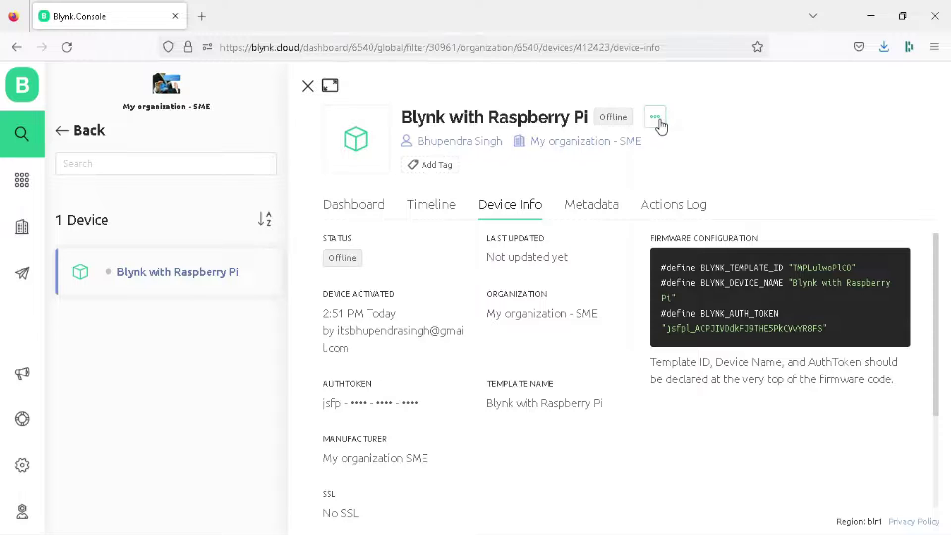
{"action": "left_click", "coordinate": [657, 121]}
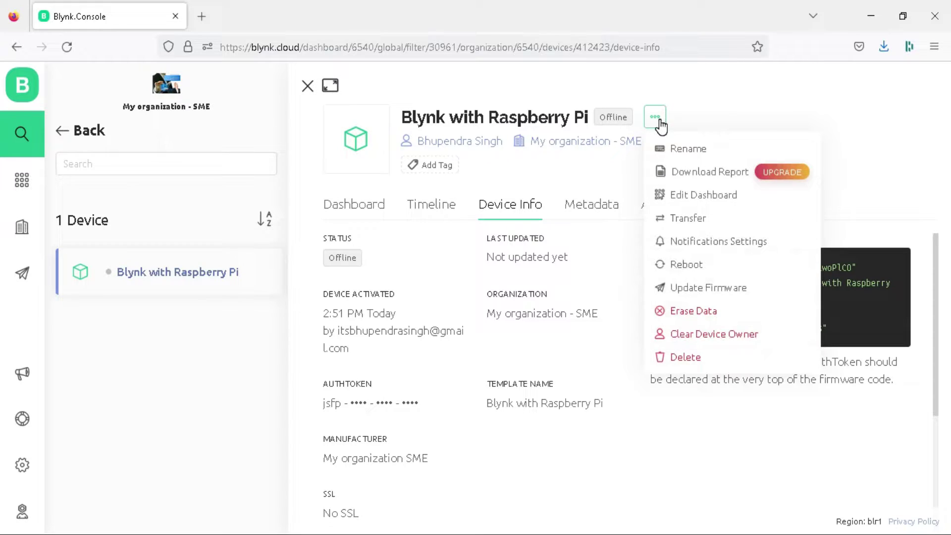
{"action": "left_click", "coordinate": [693, 195]}
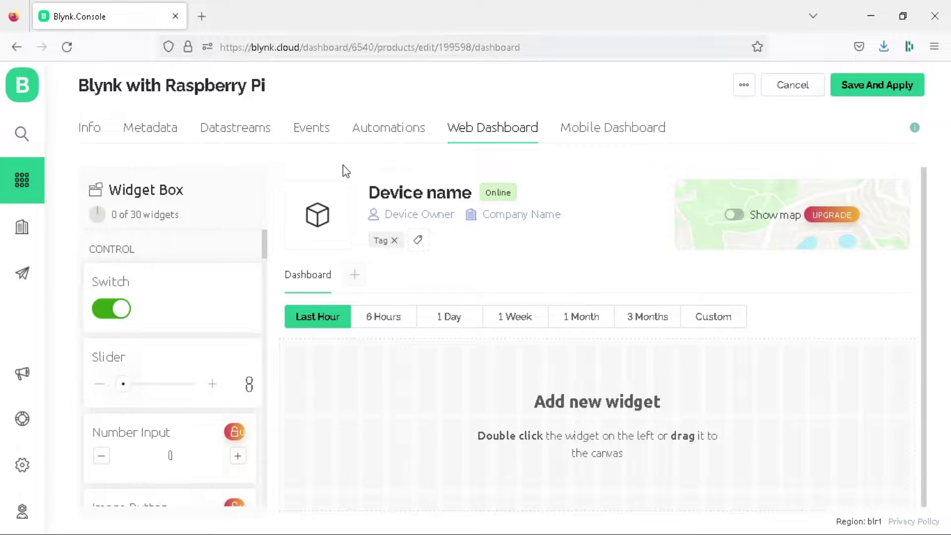
Start a new virtual pin datastream in the template and name it Humidity
{"action": "left_click", "coordinate": [222, 138]}
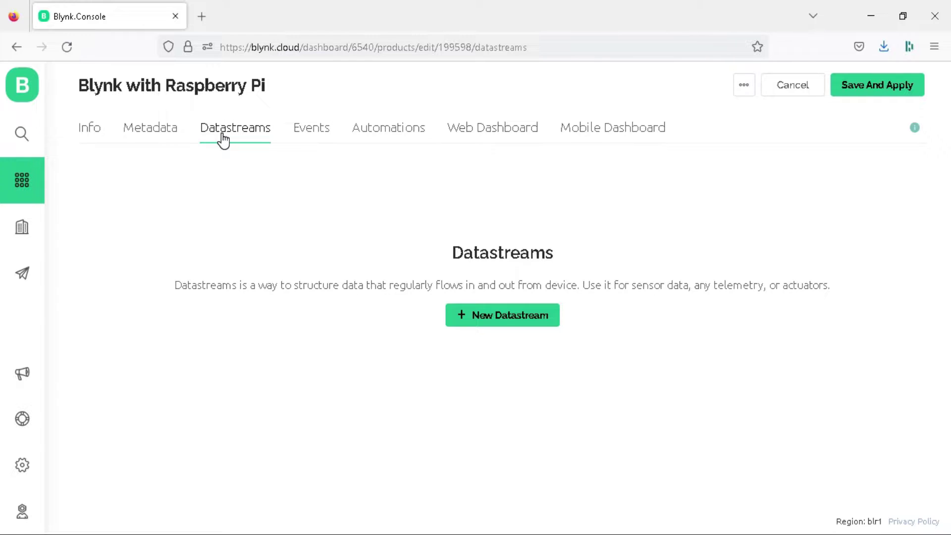
{"action": "left_click", "coordinate": [492, 327]}
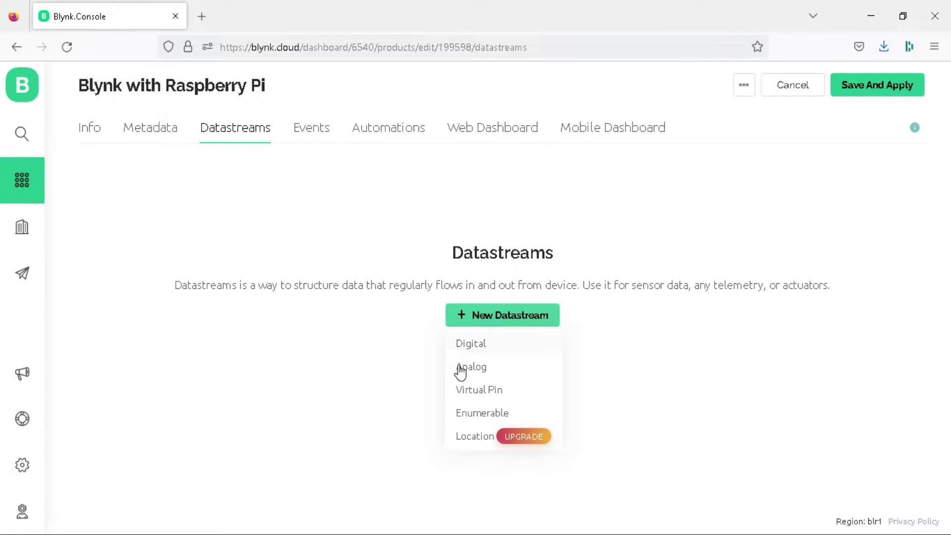
{"action": "left_click", "coordinate": [488, 391]}
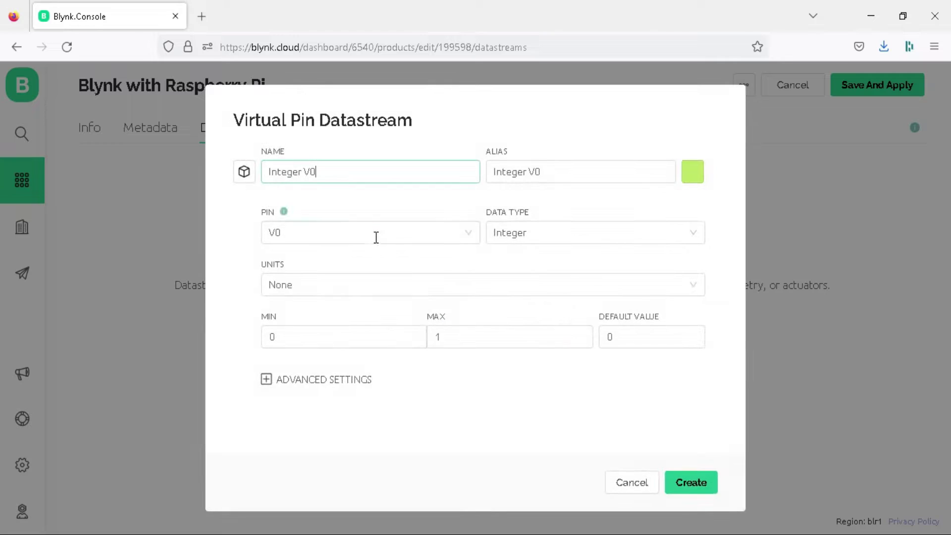
{"action": "triple_click", "coordinate": [331, 181]}
{"action": "type", "text": "Humidity"}
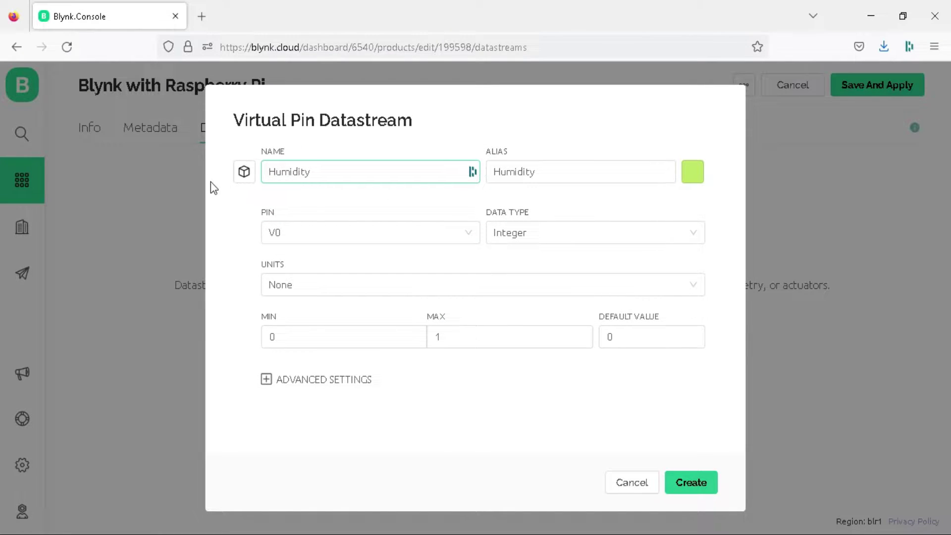
Create the Humidity datastream with data type Double, units Percentage, %, maximum 100 and decimals #.##
{"action": "left_click", "coordinate": [515, 233]}
{"action": "left_click", "coordinate": [545, 286]}
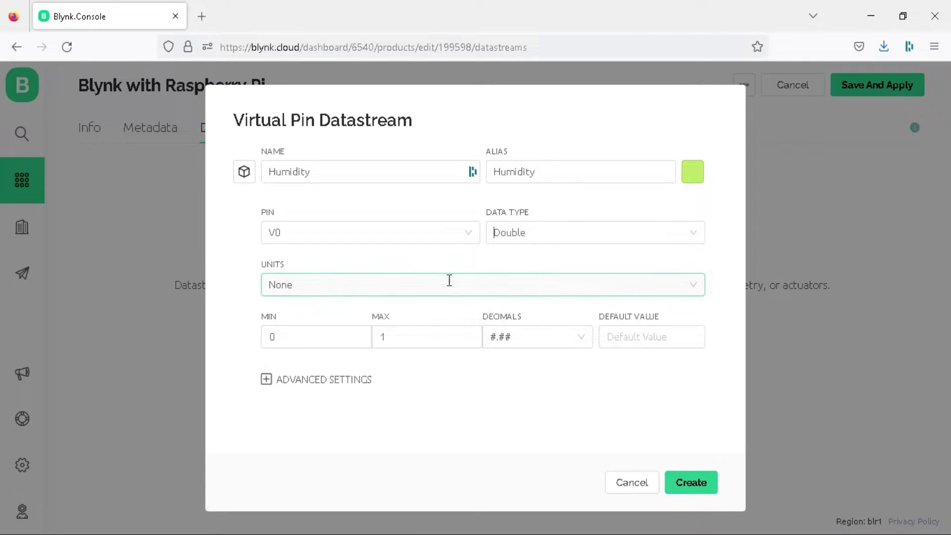
{"action": "left_click", "coordinate": [397, 290]}
{"action": "type", "text": "Percen"}
{"action": "left_click", "coordinate": [344, 340]}
{"action": "left_click", "coordinate": [434, 337]}
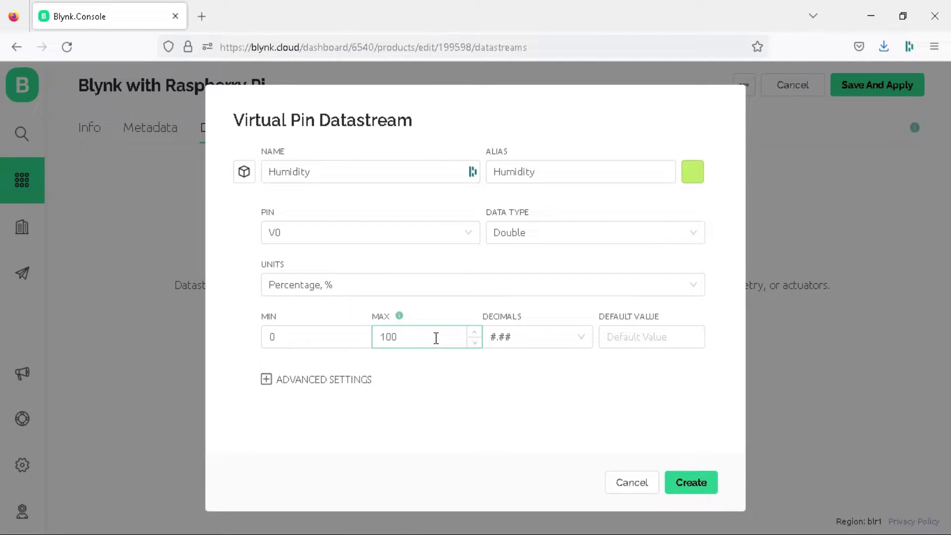
{"action": "left_click", "coordinate": [537, 336]}
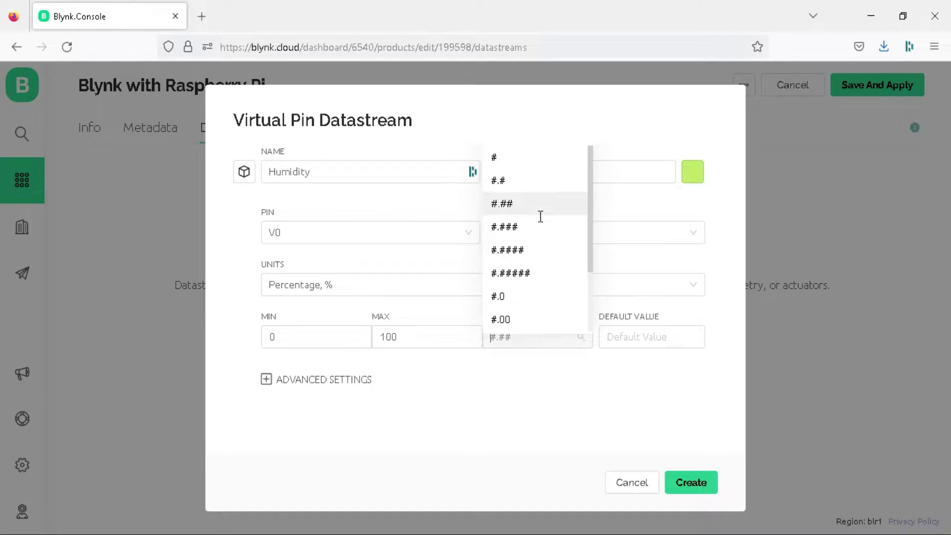
{"action": "left_click", "coordinate": [533, 204]}
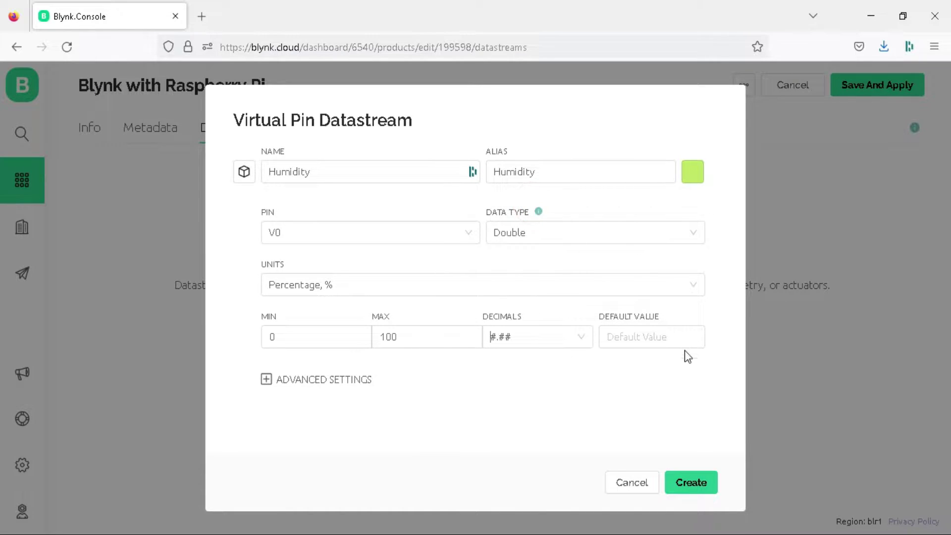
{"action": "left_click", "coordinate": [692, 483]}
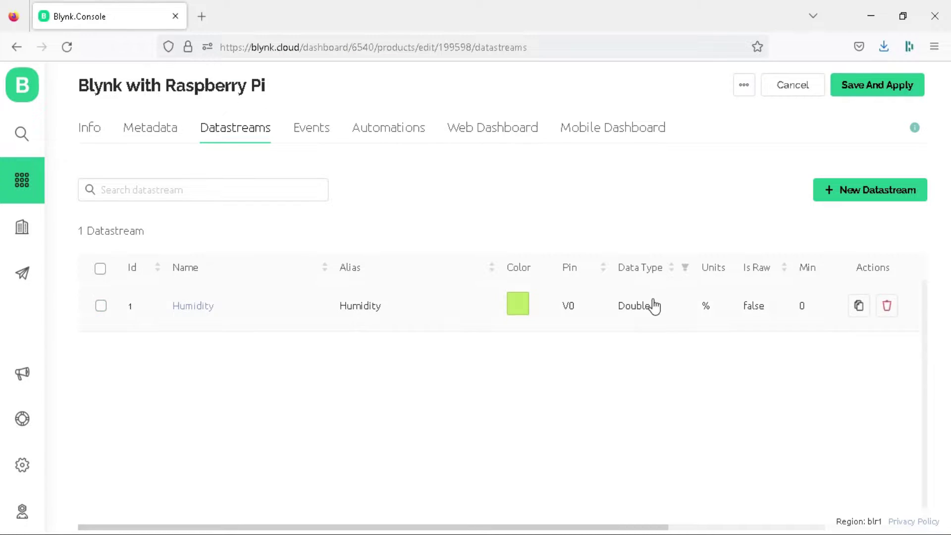
Start a second virtual pin datastream and name it Temperature
{"action": "left_click", "coordinate": [842, 191]}
{"action": "left_click", "coordinate": [842, 265]}
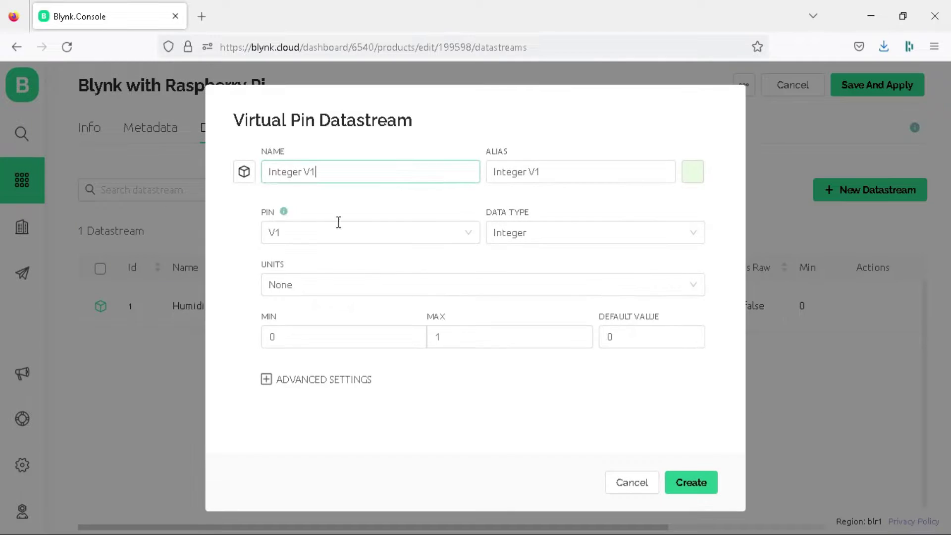
{"action": "left_click_drag", "start_coordinate": [324, 172], "coordinate": [229, 184]}
{"action": "type", "text": "Temperature"}
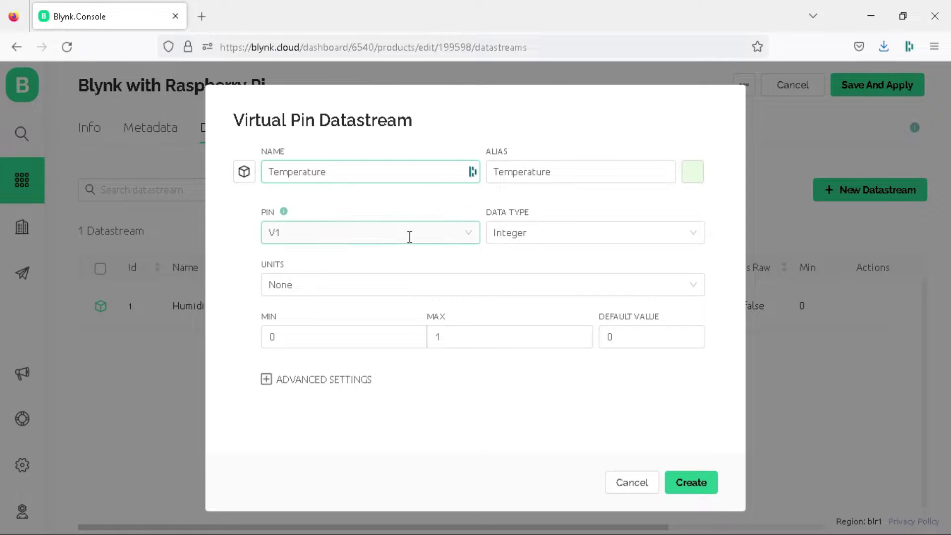
Create the Temperature datastream with data type Double, units Degrees, ° and a maximum of 100
{"action": "left_click", "coordinate": [550, 239]}
{"action": "left_click", "coordinate": [538, 282]}
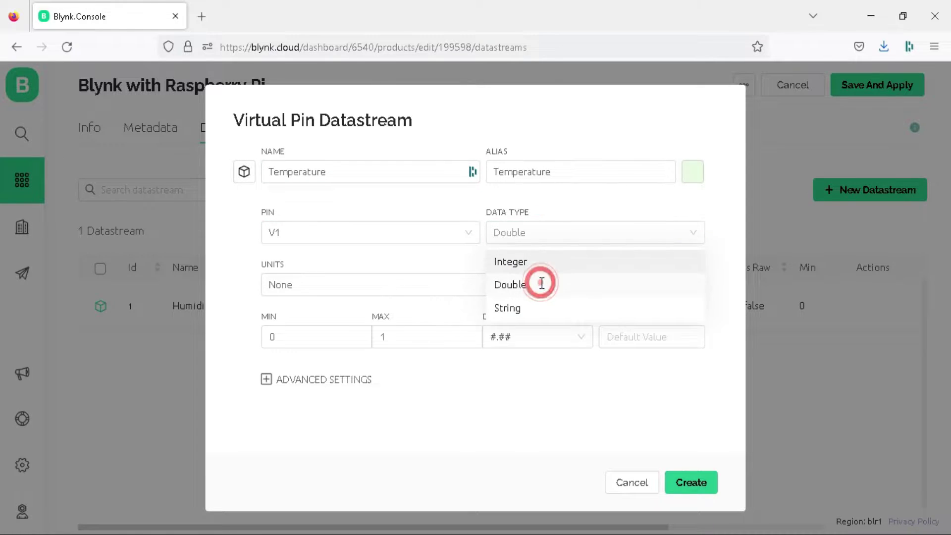
{"action": "left_click", "coordinate": [432, 285]}
{"action": "type", "text": "degree"}
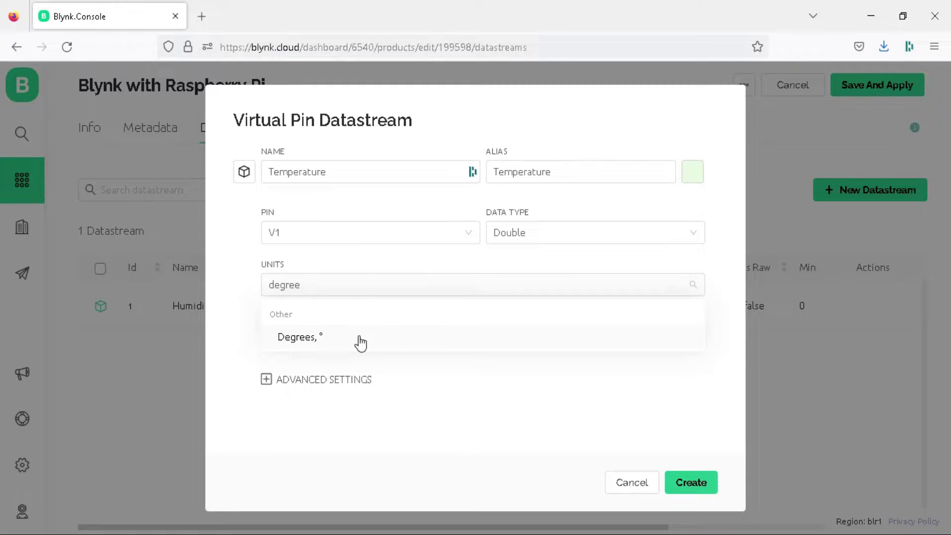
{"action": "left_click", "coordinate": [360, 342]}
{"action": "left_click", "coordinate": [424, 334]}
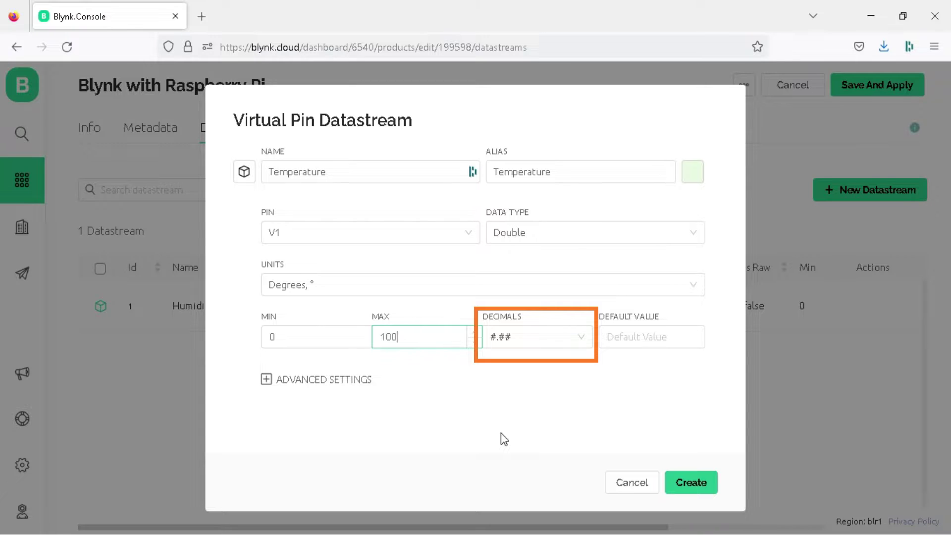
{"action": "left_click", "coordinate": [690, 483]}
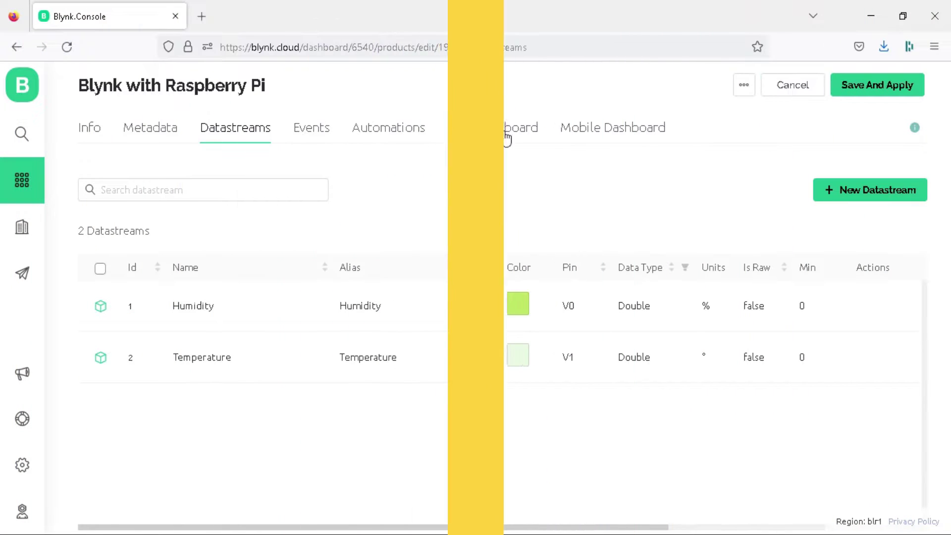
Add two gauge widgets and two label widgets in alternating order to the template's web dashboard
{"action": "left_click", "coordinate": [486, 130]}
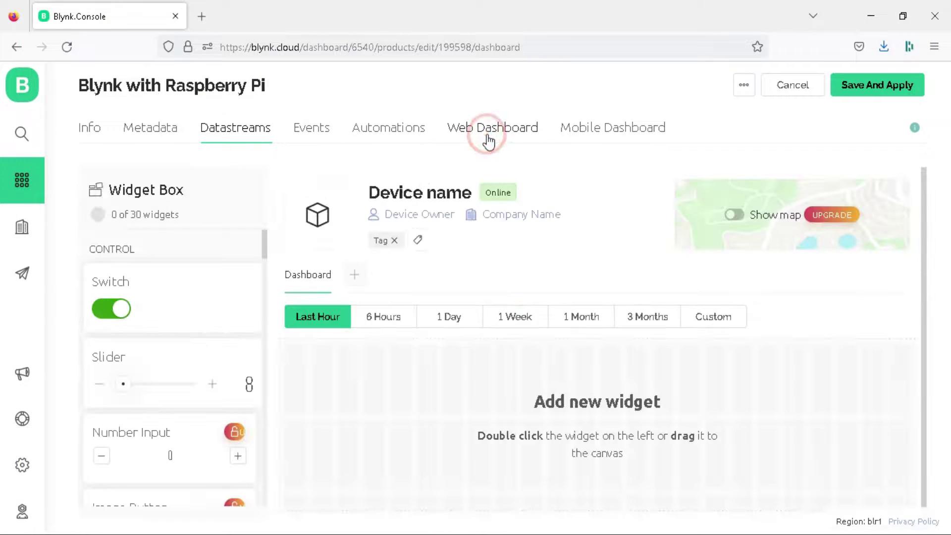
{"action": "left_click_drag", "start_coordinate": [263, 263], "coordinate": [263, 328]}
{"action": "left_click_drag", "start_coordinate": [239, 399], "coordinate": [429, 391]}
{"action": "left_click_drag", "start_coordinate": [166, 406], "coordinate": [685, 401]}
{"action": "left_click_drag", "start_coordinate": [191, 318], "coordinate": [851, 397]}
Link the first gauge to the Humidity (V0) datastream with a yellow level color and save it
{"action": "mouse_move", "coordinate": [403, 367]}
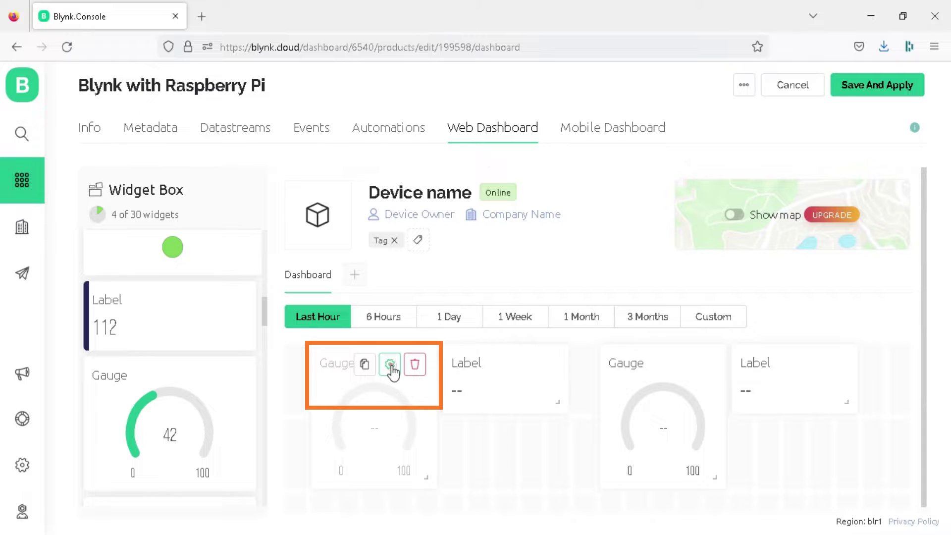
{"action": "left_click", "coordinate": [390, 365]}
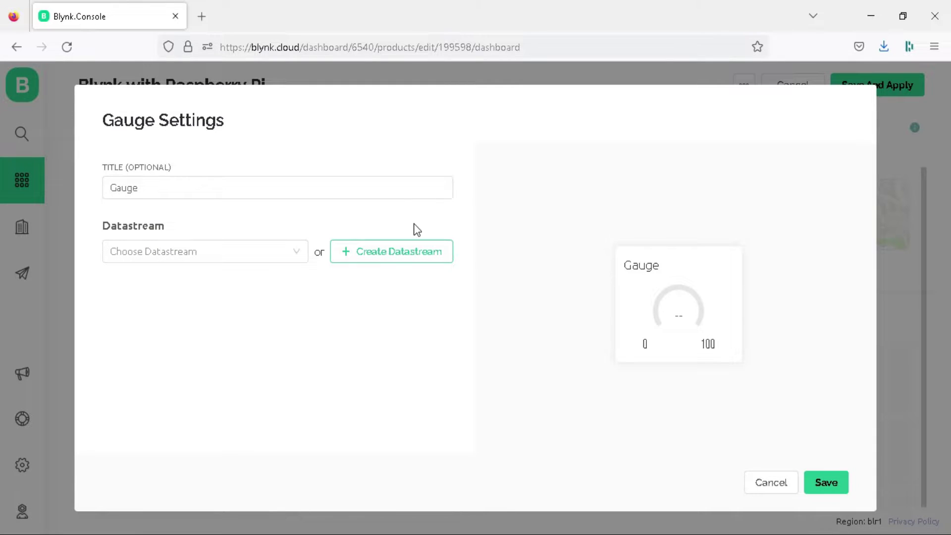
{"action": "left_click", "coordinate": [296, 197]}
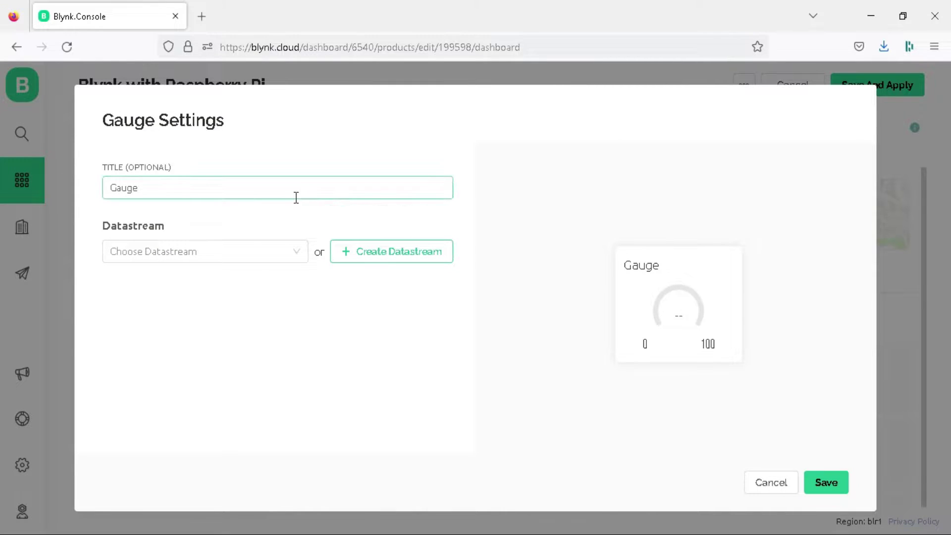
{"action": "left_click", "coordinate": [300, 253]}
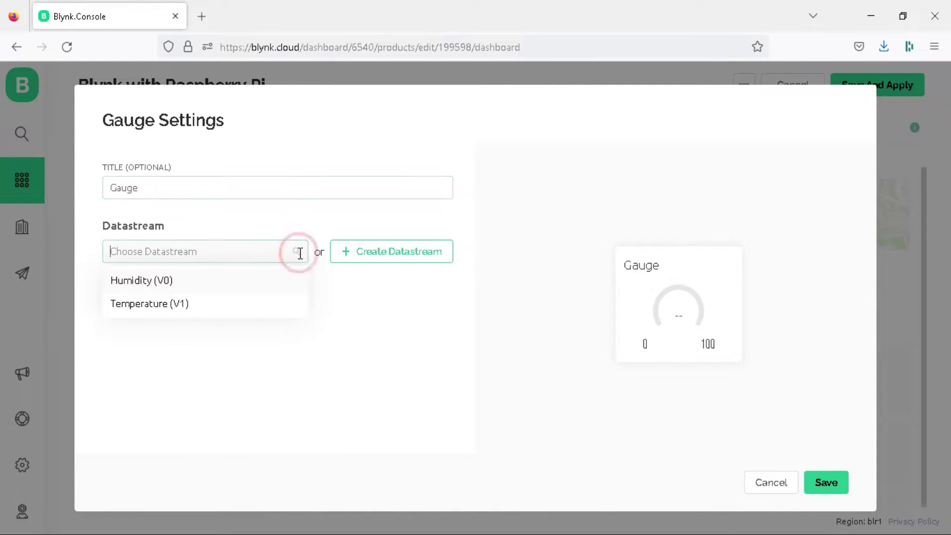
{"action": "left_click", "coordinate": [219, 283]}
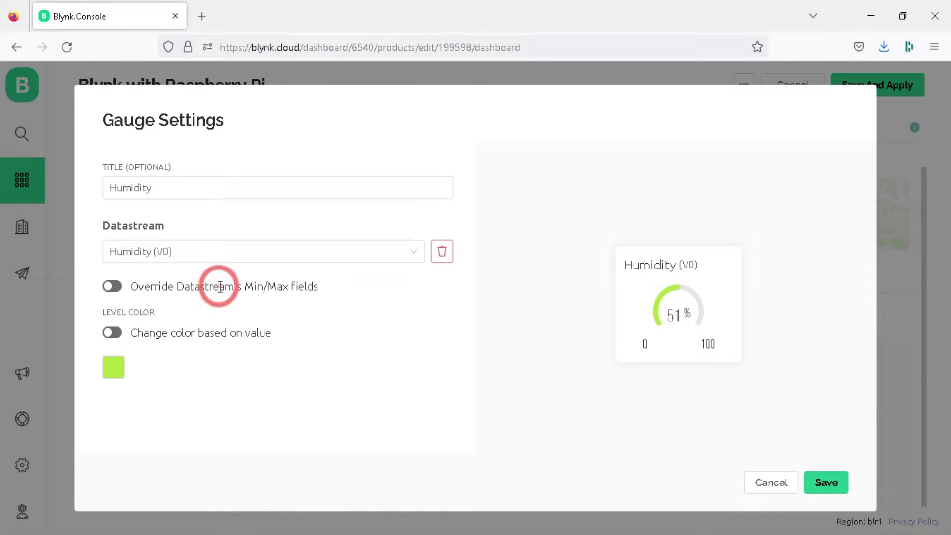
{"action": "left_click", "coordinate": [120, 368]}
{"action": "left_click", "coordinate": [258, 267]}
{"action": "left_click", "coordinate": [433, 382]}
{"action": "left_click", "coordinate": [826, 482]}
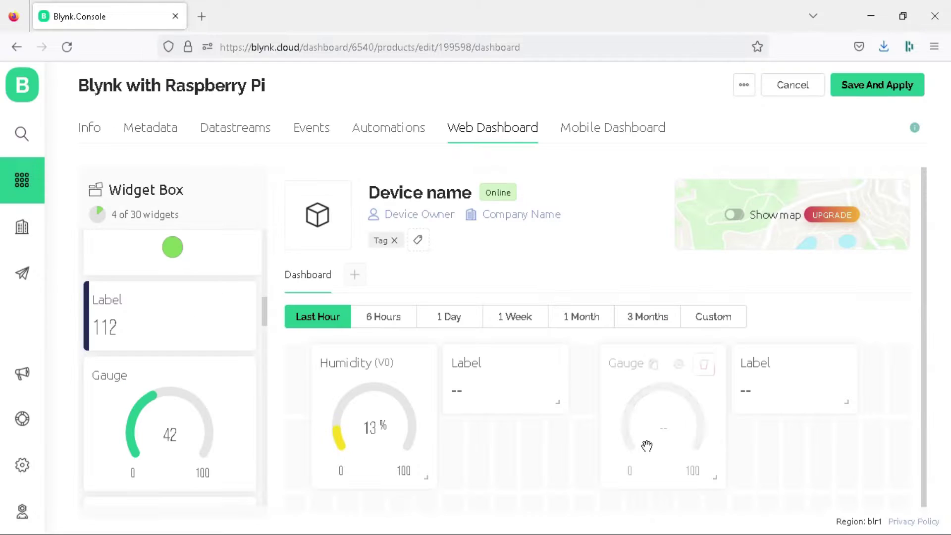
Link the first label to the Humidity (V0) datastream with a yellow widget background and save it
{"action": "left_click", "coordinate": [520, 369]}
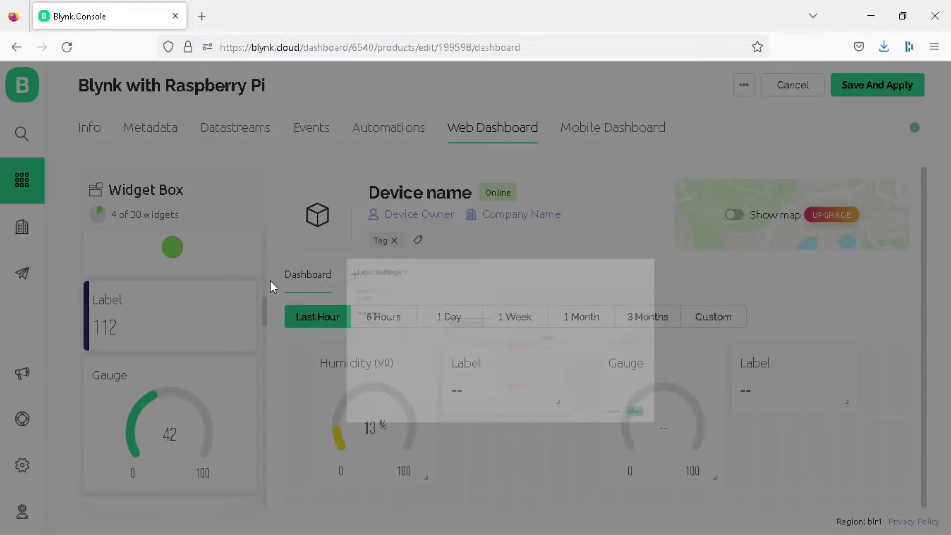
{"action": "left_click", "coordinate": [201, 257]}
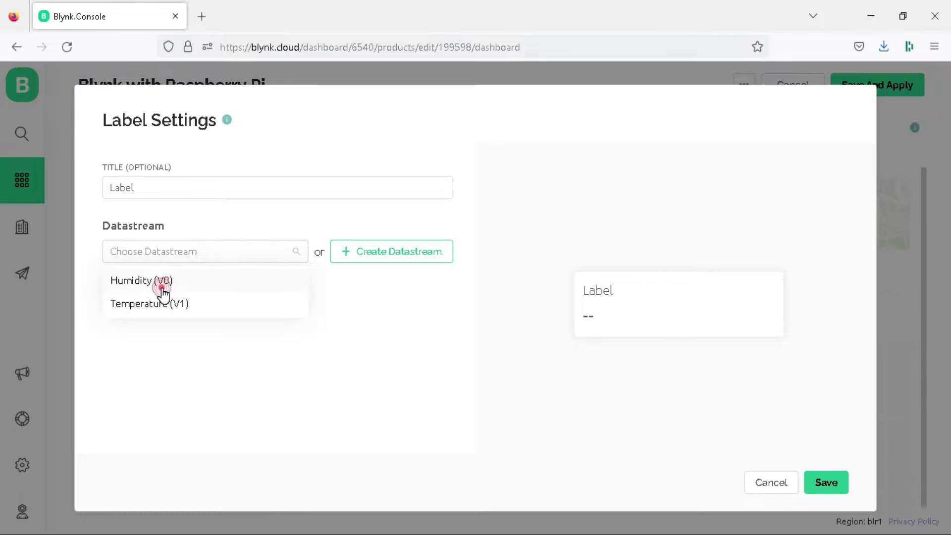
{"action": "left_click", "coordinate": [163, 283]}
{"action": "left_click", "coordinate": [118, 408]}
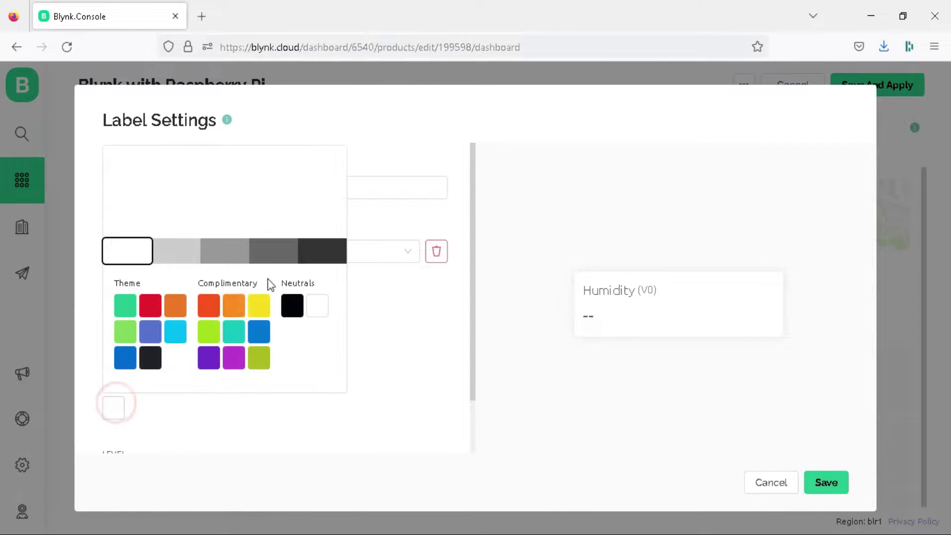
{"action": "left_click", "coordinate": [257, 303]}
{"action": "left_click", "coordinate": [888, 458]}
{"action": "left_click", "coordinate": [824, 483]}
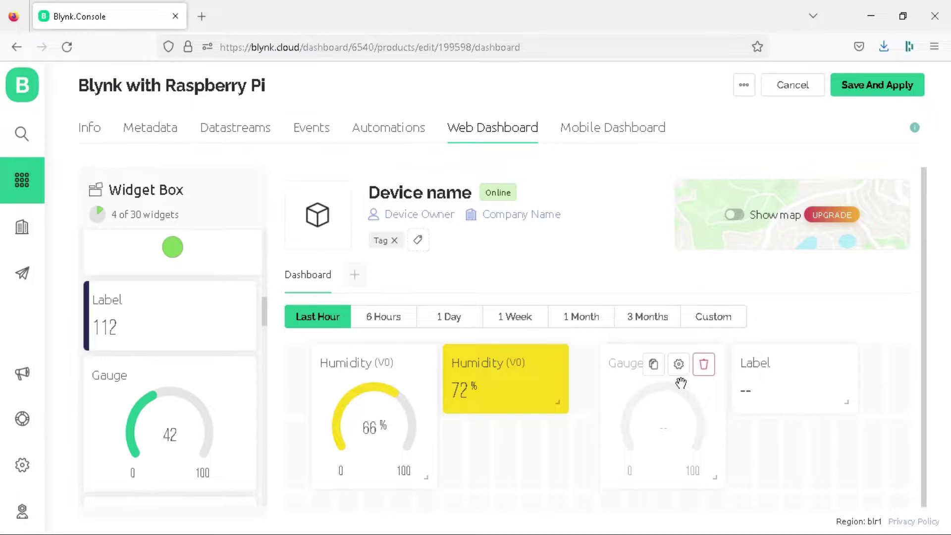
Link the second gauge to the Temperature (V1) datastream with a purple level color and save it
{"action": "left_click", "coordinate": [678, 366]}
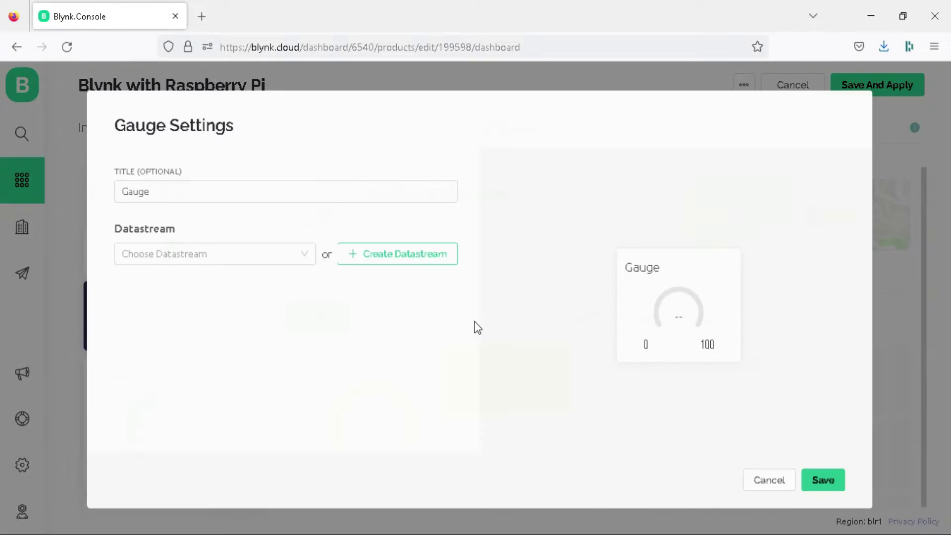
{"action": "left_click", "coordinate": [291, 256]}
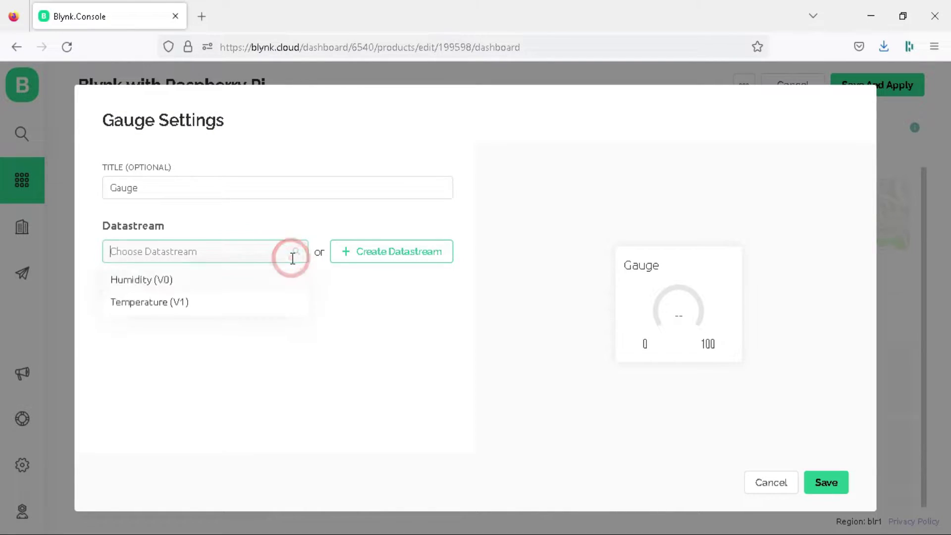
{"action": "left_click", "coordinate": [202, 304]}
{"action": "left_click", "coordinate": [119, 374]}
{"action": "left_click", "coordinate": [543, 453]}
{"action": "left_click", "coordinate": [826, 482]}
Link the second label to Temperature (V1) with a turquoise background, and save and apply the template
{"action": "left_click", "coordinate": [809, 372]}
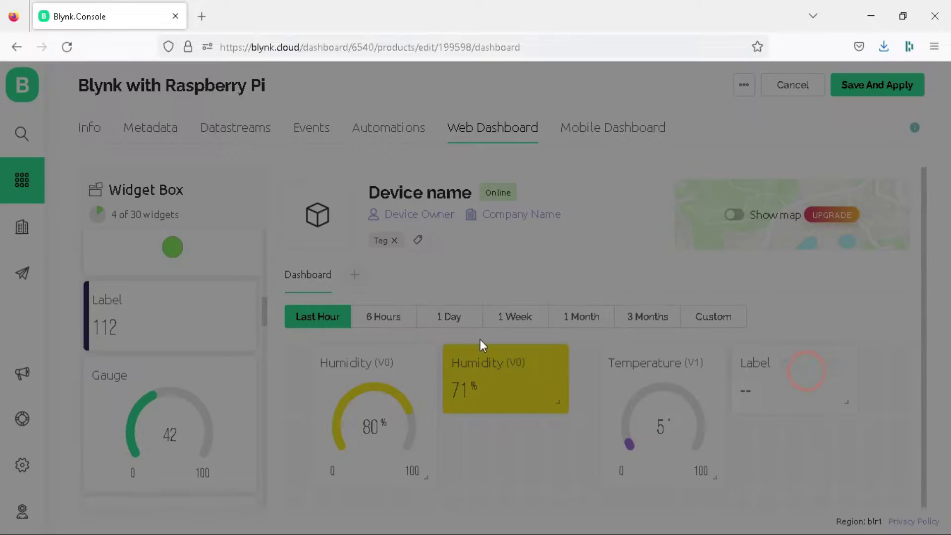
{"action": "left_click", "coordinate": [276, 246]}
{"action": "left_click", "coordinate": [179, 307]}
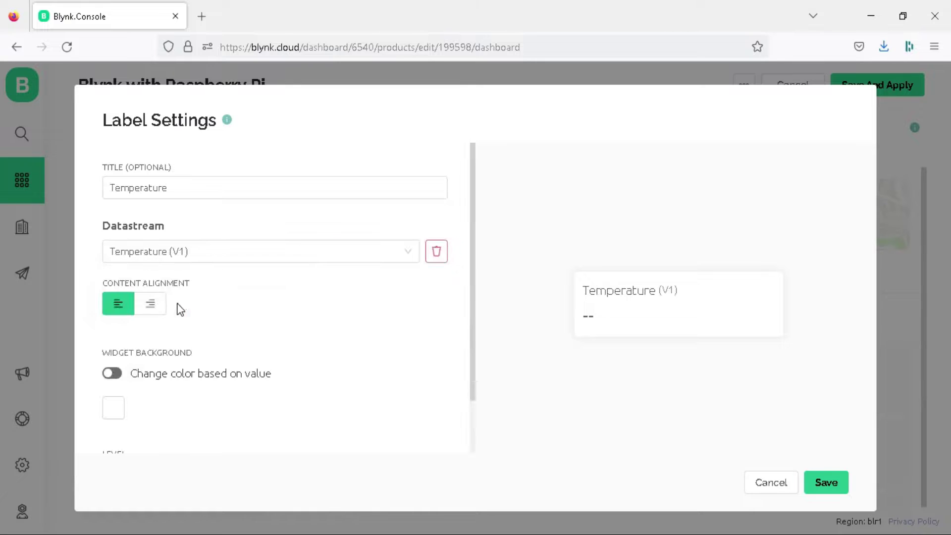
{"action": "left_click", "coordinate": [114, 417]}
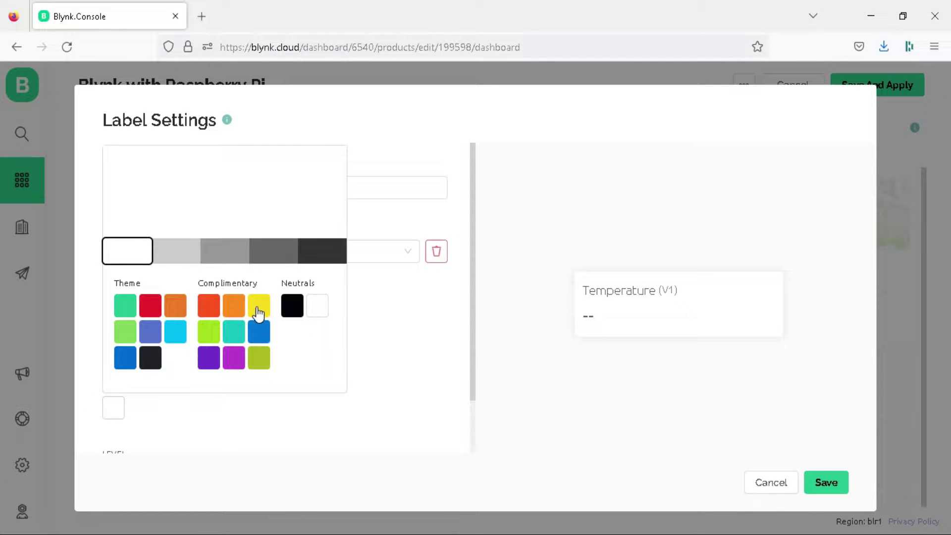
{"action": "left_click", "coordinate": [231, 338]}
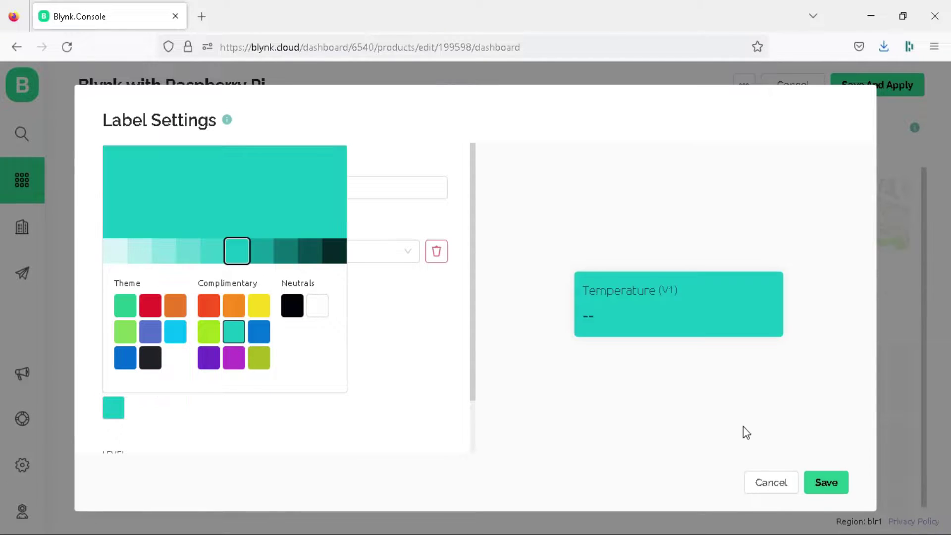
{"action": "left_click", "coordinate": [828, 482]}
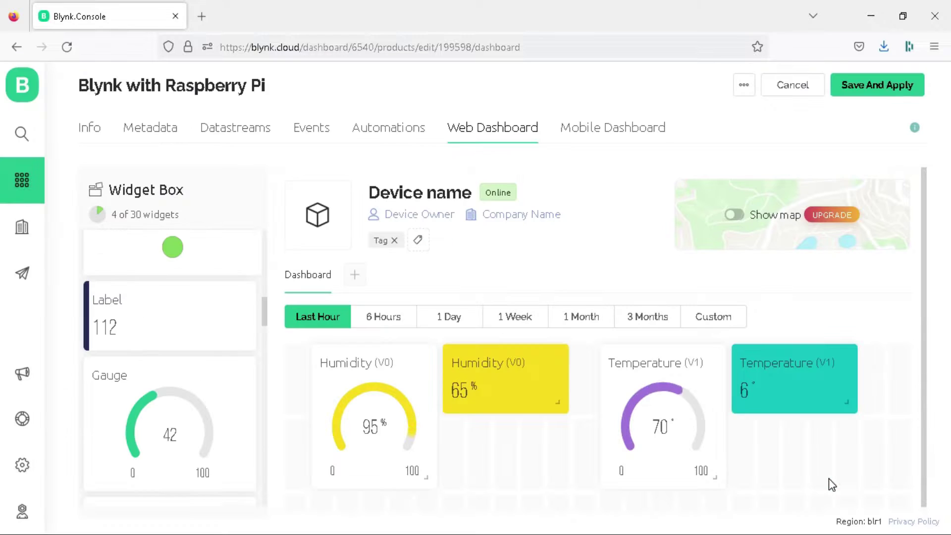
{"action": "left_click", "coordinate": [873, 94]}
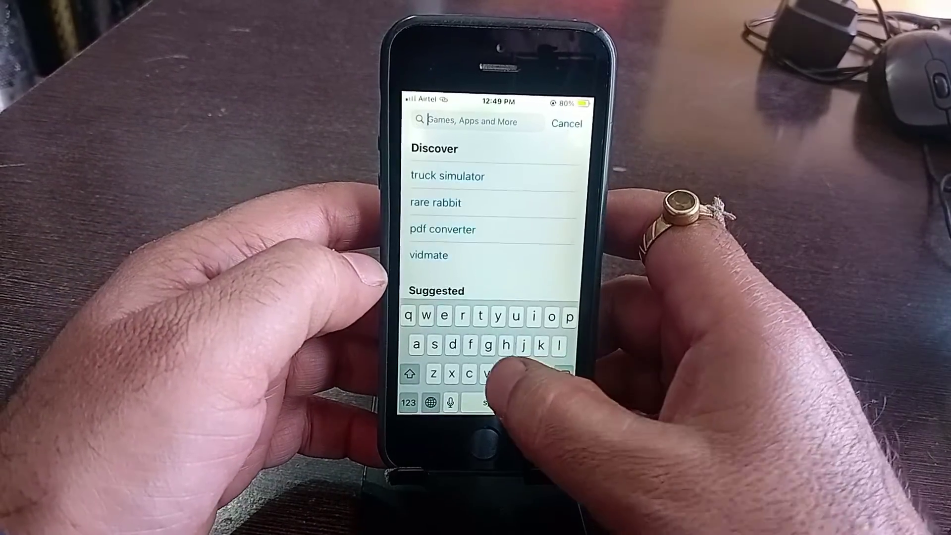
Search the App Store for blynk, open the Blynk IoT app and go to the Blynk with Raspberry Pi device
{"action": "type", "text": "blynk"}
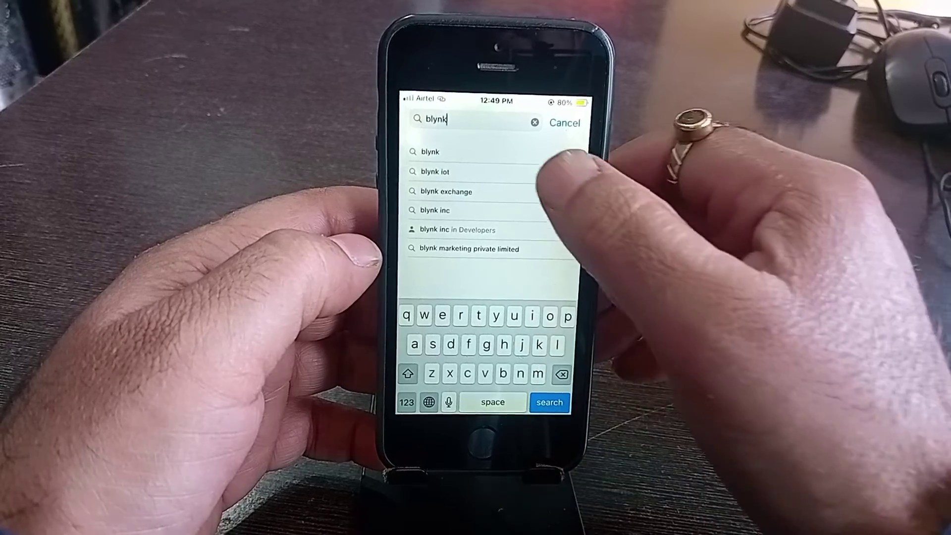
{"action": "left_click", "coordinate": [549, 402]}
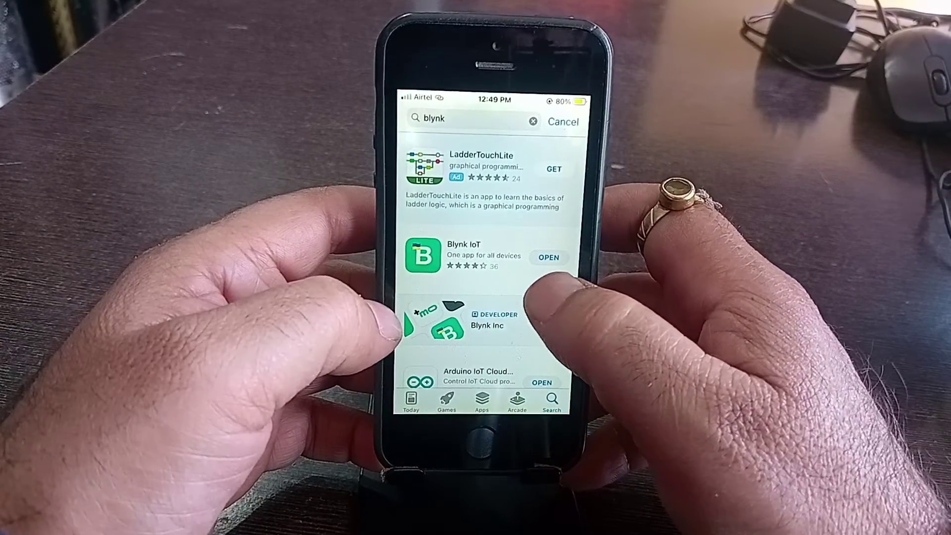
{"action": "left_click", "coordinate": [423, 255]}
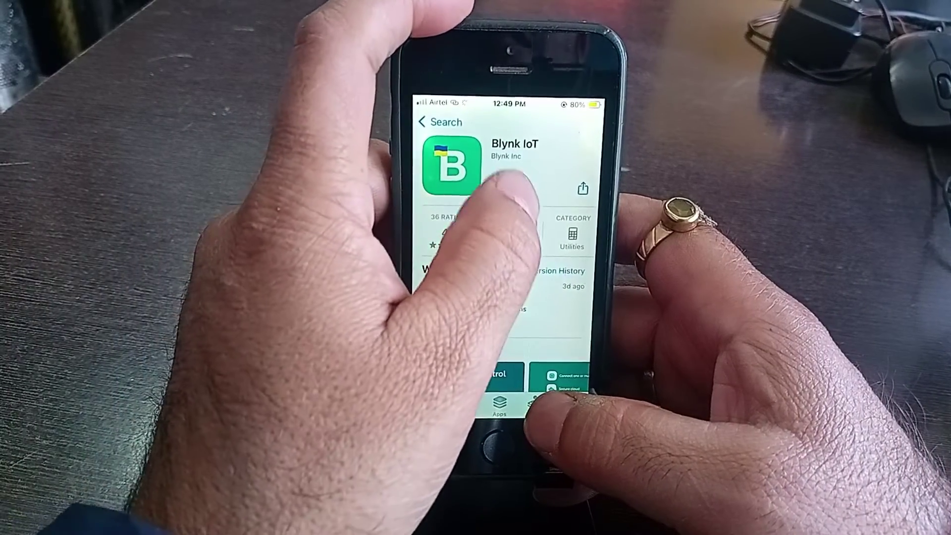
{"action": "left_click", "coordinate": [508, 186]}
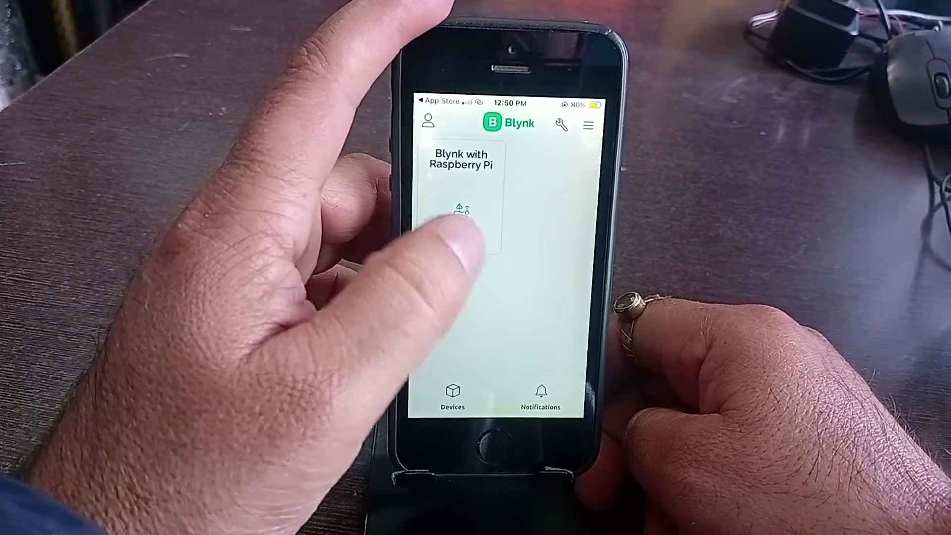
{"action": "left_click", "coordinate": [457, 213]}
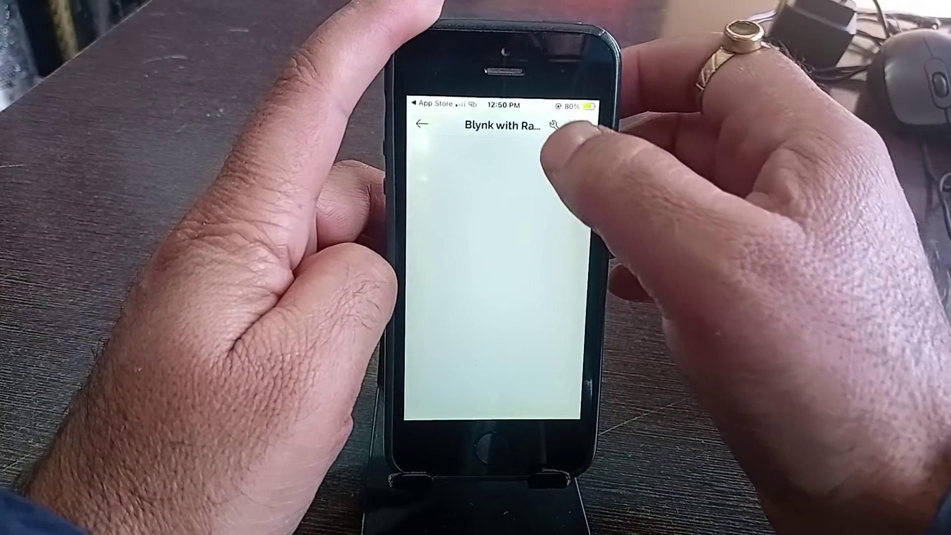
Switch the device's mobile dashboard to edit mode and add two Gauge widgets
{"action": "left_click", "coordinate": [561, 126]}
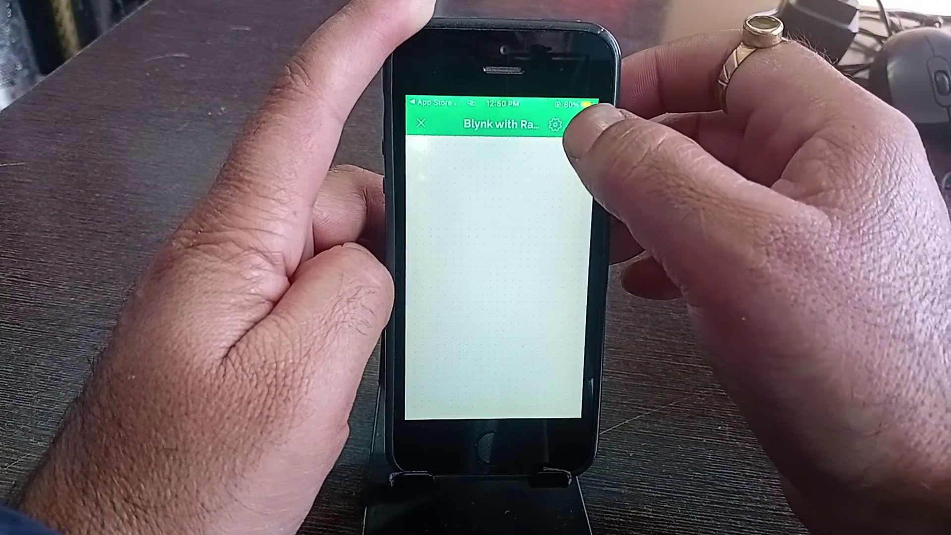
{"action": "left_click", "coordinate": [583, 124]}
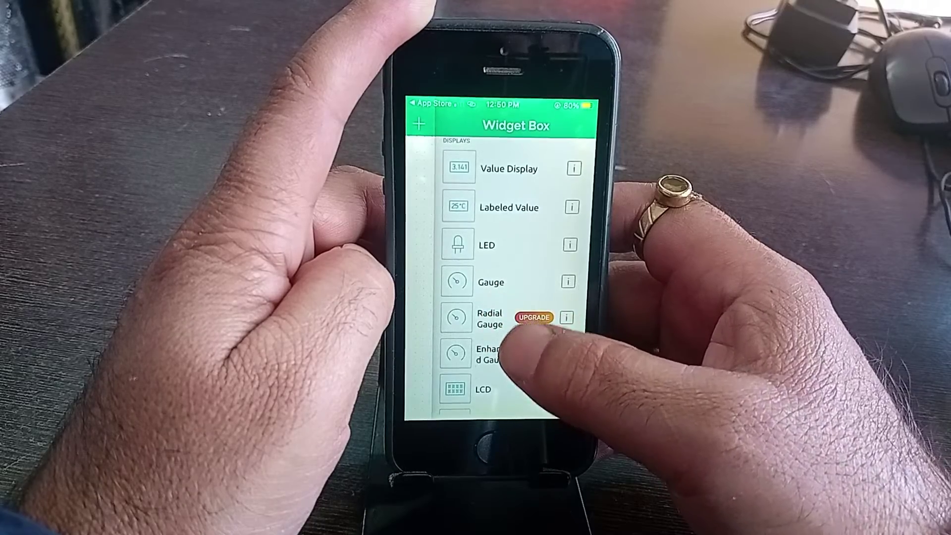
{"action": "left_click", "coordinate": [476, 281]}
{"action": "left_click", "coordinate": [582, 124]}
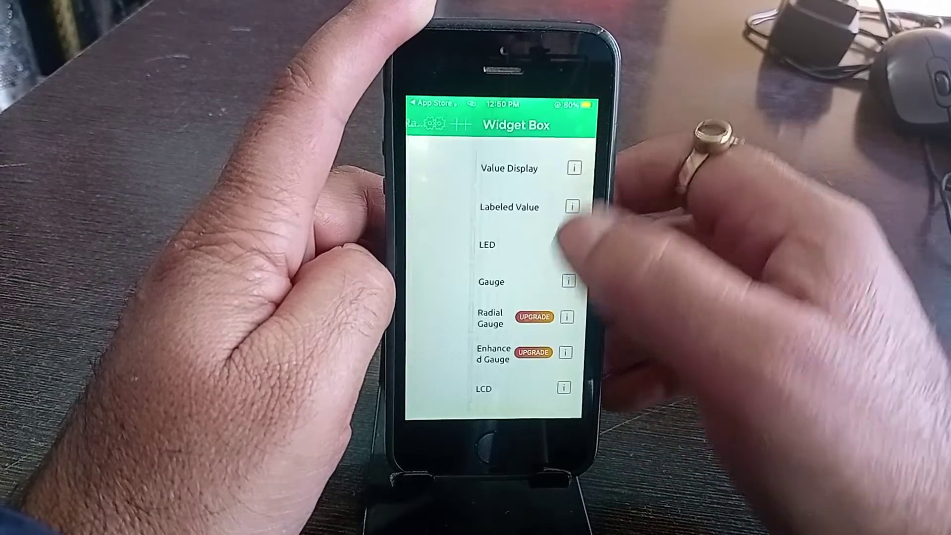
{"action": "left_click", "coordinate": [490, 282]}
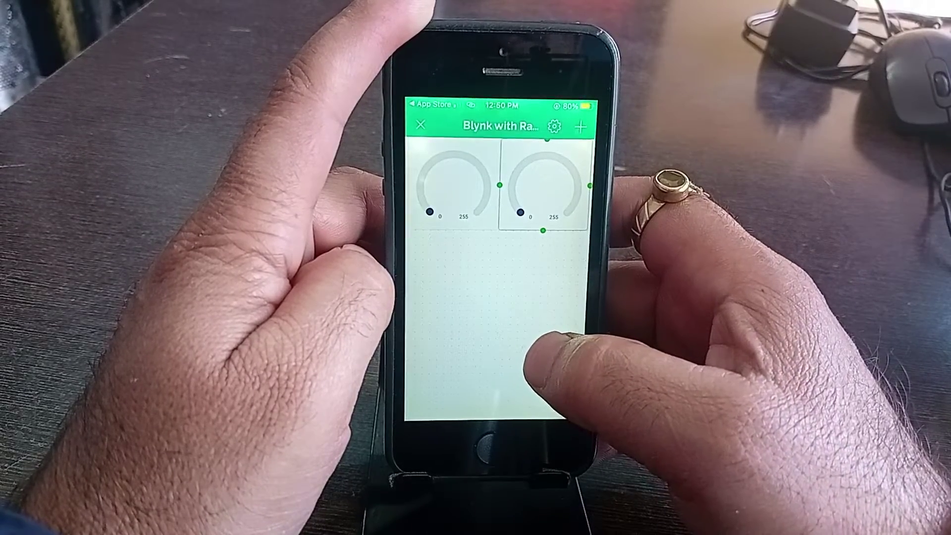
Add value display widgets to the mobile dashboard and arrange them below the two gauges
{"action": "left_click", "coordinate": [581, 127]}
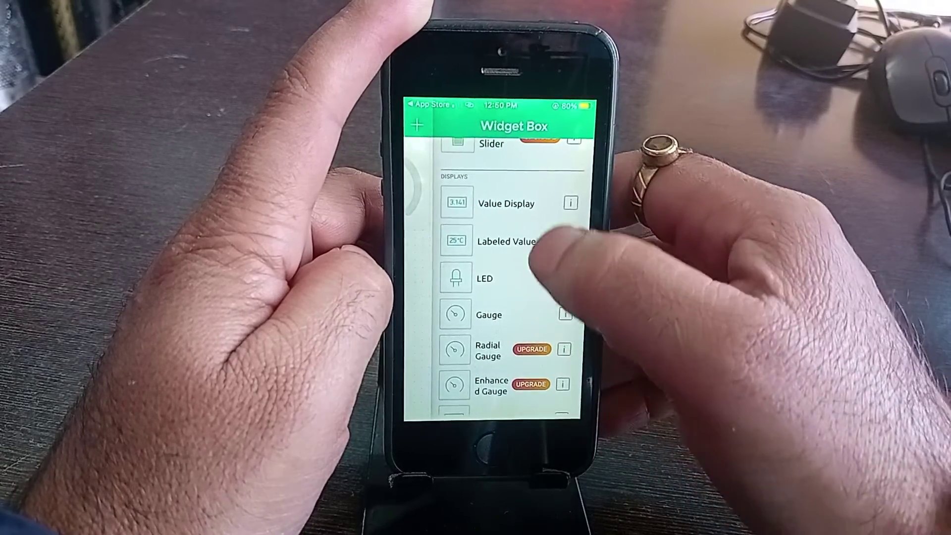
{"action": "left_click", "coordinate": [525, 242]}
{"action": "left_click", "coordinate": [562, 131]}
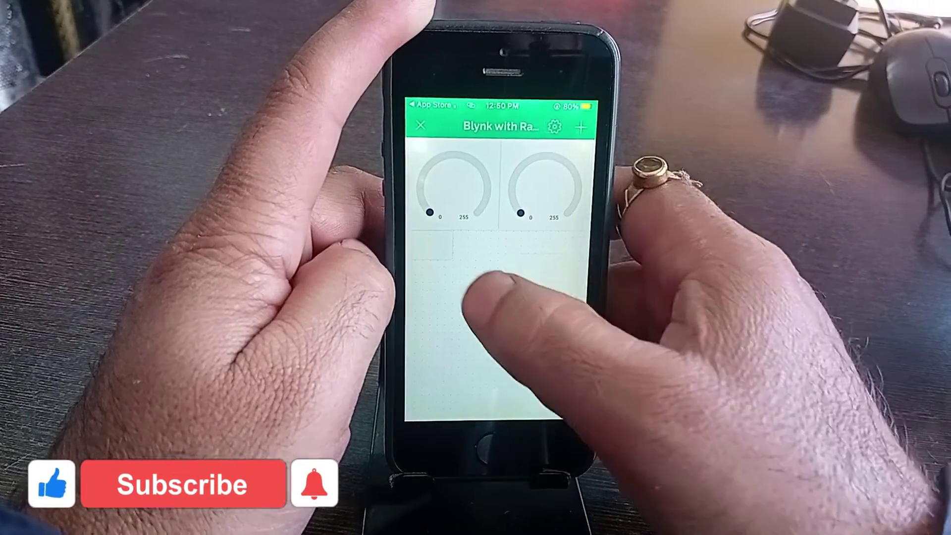
{"action": "left_click_drag", "start_coordinate": [477, 277], "coordinate": [448, 238]}
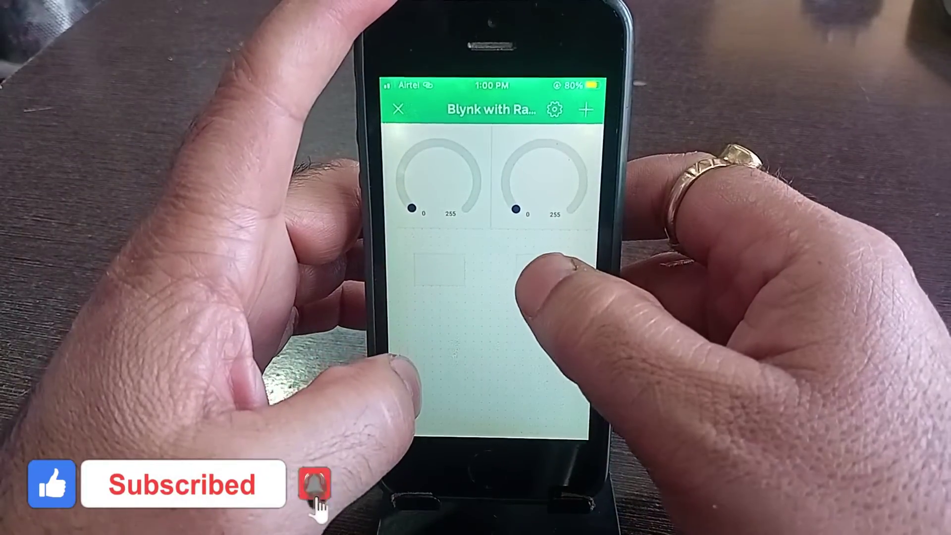
{"action": "left_click_drag", "start_coordinate": [545, 268], "coordinate": [539, 320]}
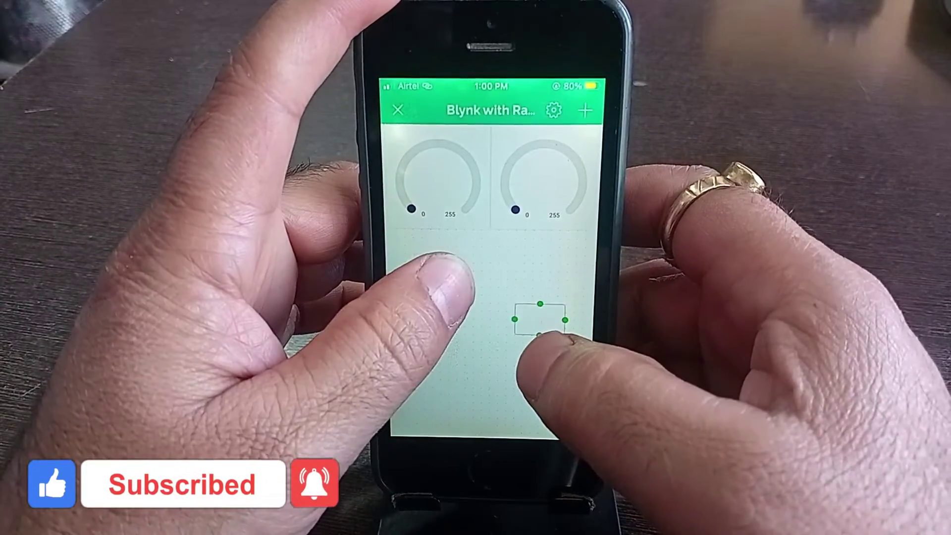
Link the first gauge on the mobile dashboard to the Humidity (v0) datastream
{"action": "left_click", "coordinate": [447, 311]}
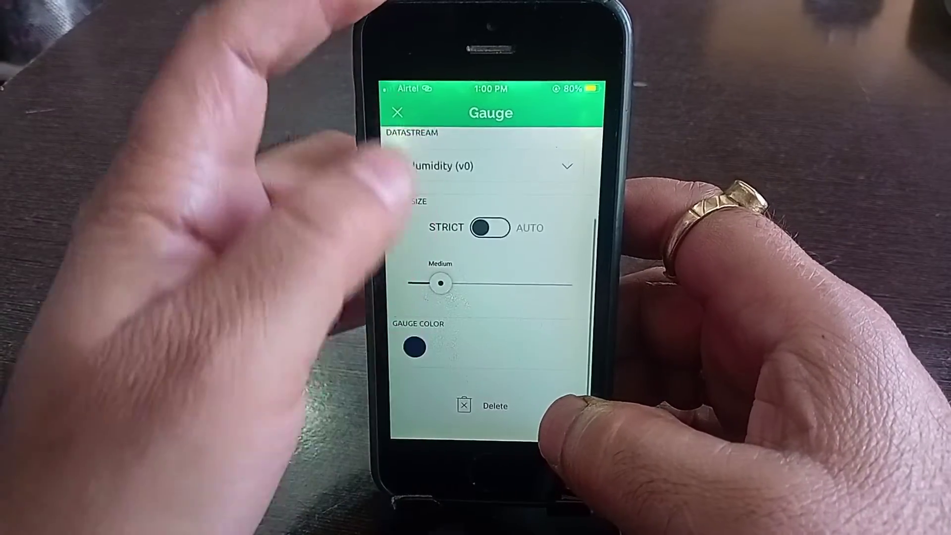
{"action": "left_click", "coordinate": [395, 113]}
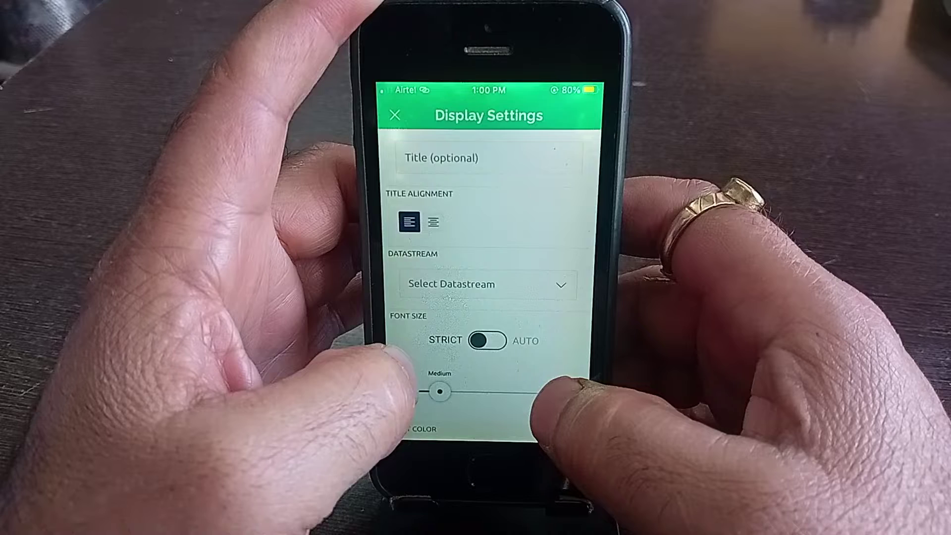
Centre the titles of both value displays, link the second display to Temperature (v1), and leave dashboard editing
{"action": "left_click", "coordinate": [433, 221]}
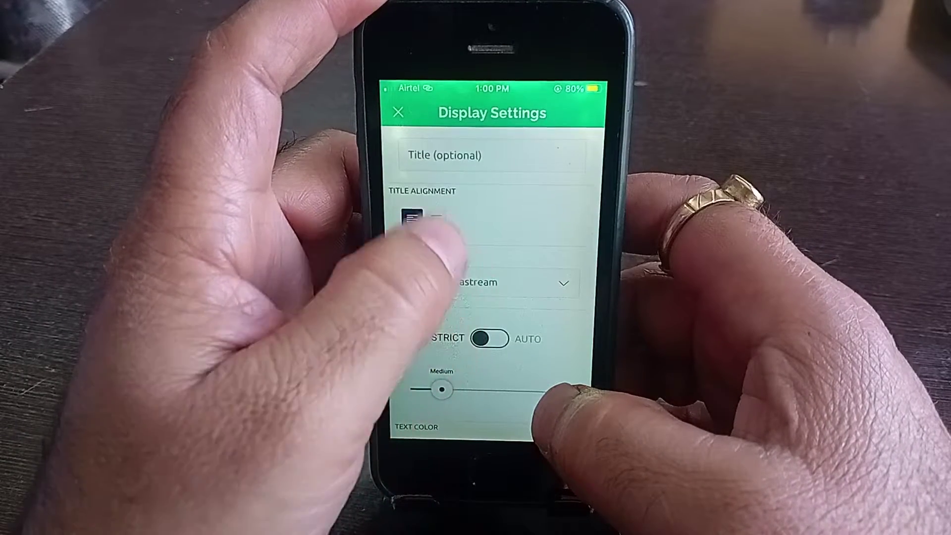
{"action": "left_click", "coordinate": [436, 219]}
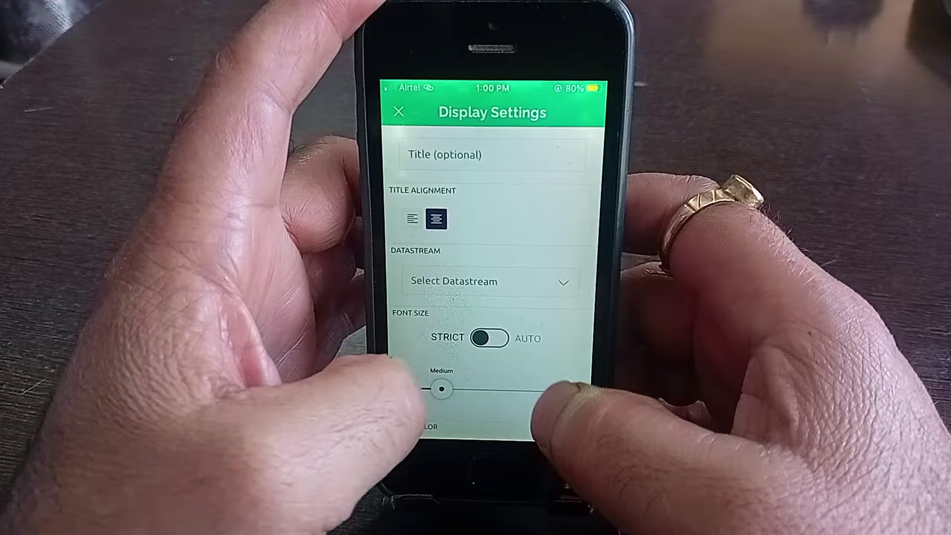
{"action": "left_click", "coordinate": [545, 282]}
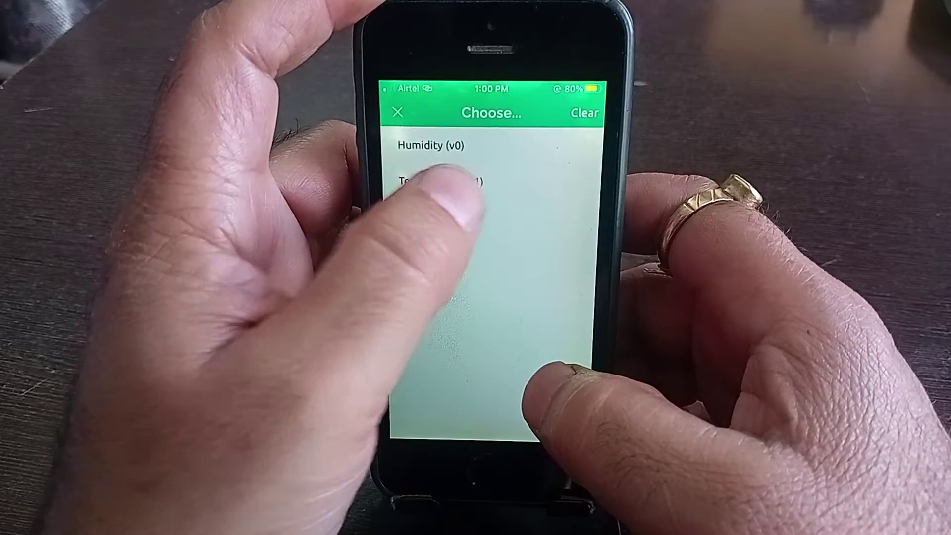
{"action": "left_click", "coordinate": [441, 181]}
{"action": "left_click", "coordinate": [397, 112]}
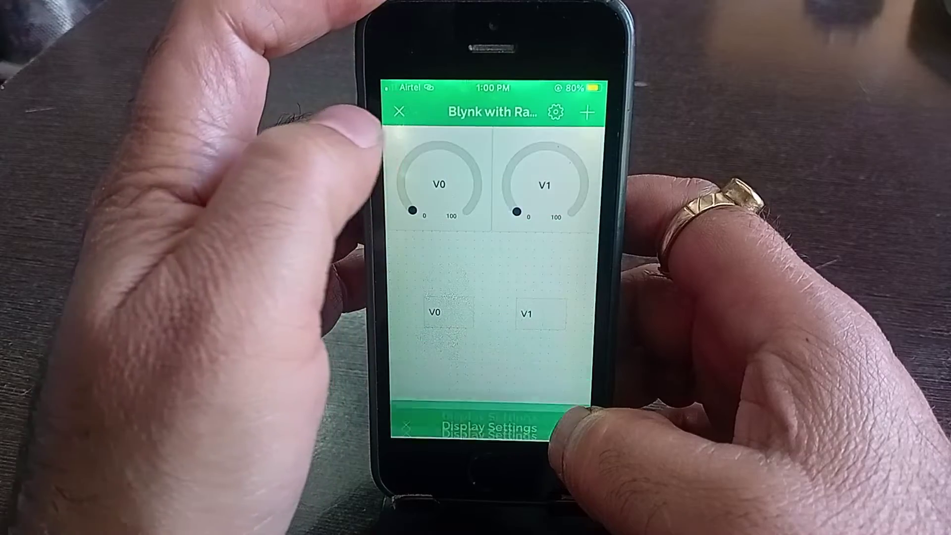
{"action": "left_click", "coordinate": [399, 111]}
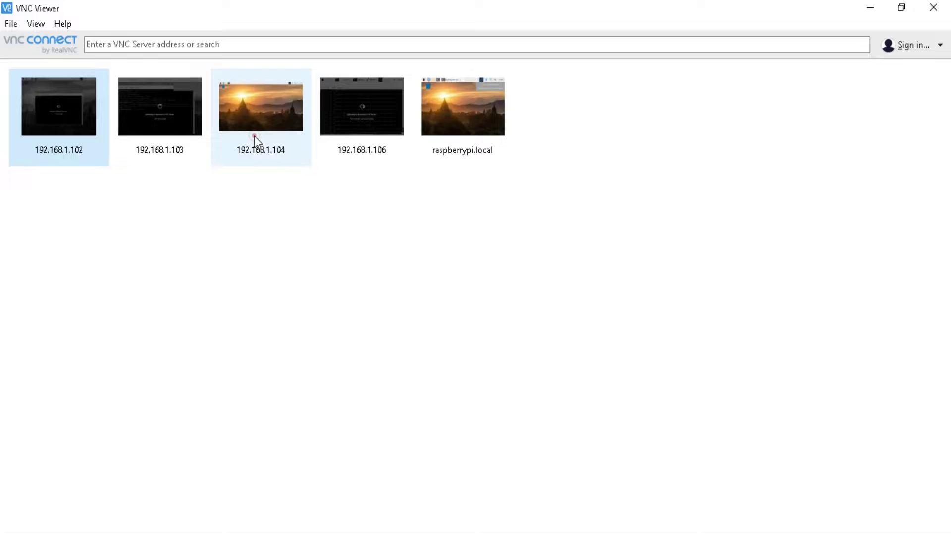
In VNC Viewer, connect to the Raspberry Pi at 192.168.1.104 and maximize its remote desktop window
{"action": "left_click", "coordinate": [254, 137]}
{"action": "double_click", "coordinate": [254, 136]}
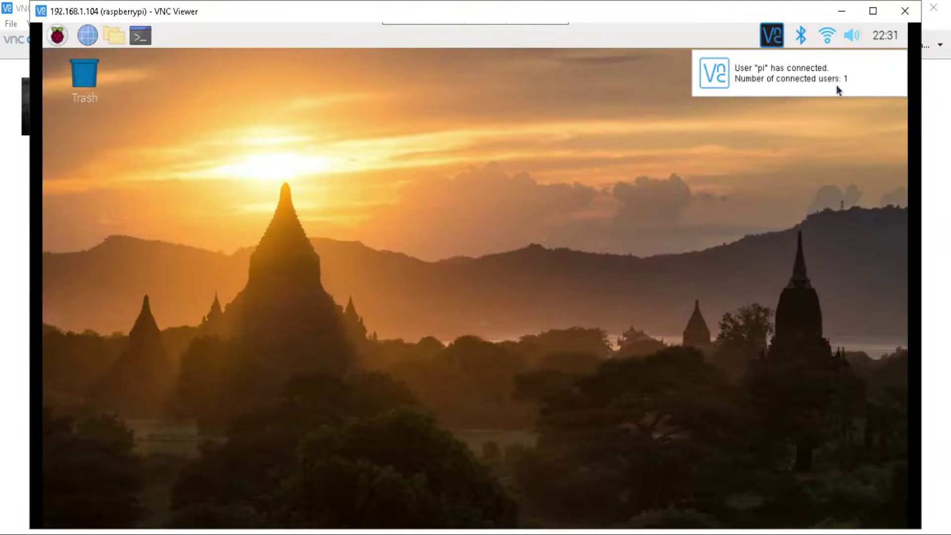
{"action": "left_click", "coordinate": [830, 85]}
{"action": "left_click", "coordinate": [727, 124]}
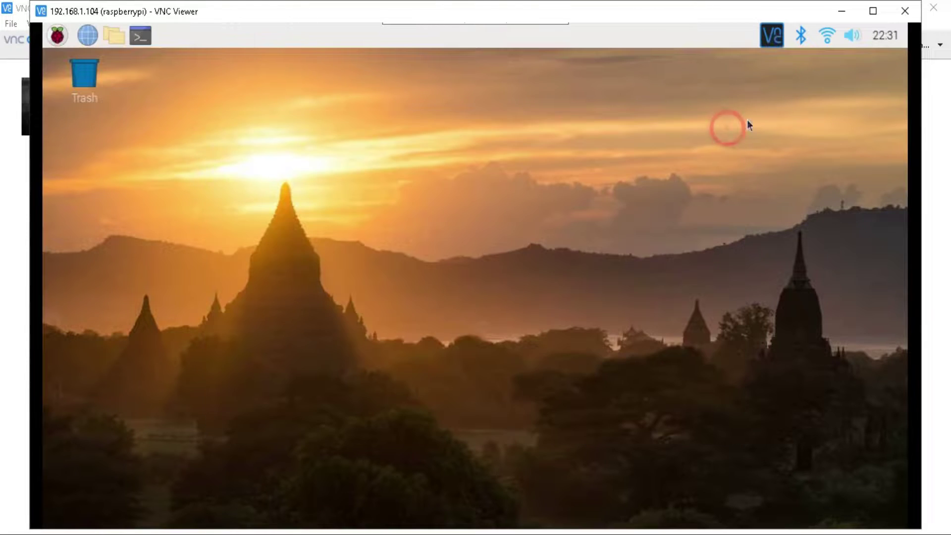
{"action": "left_click", "coordinate": [877, 17]}
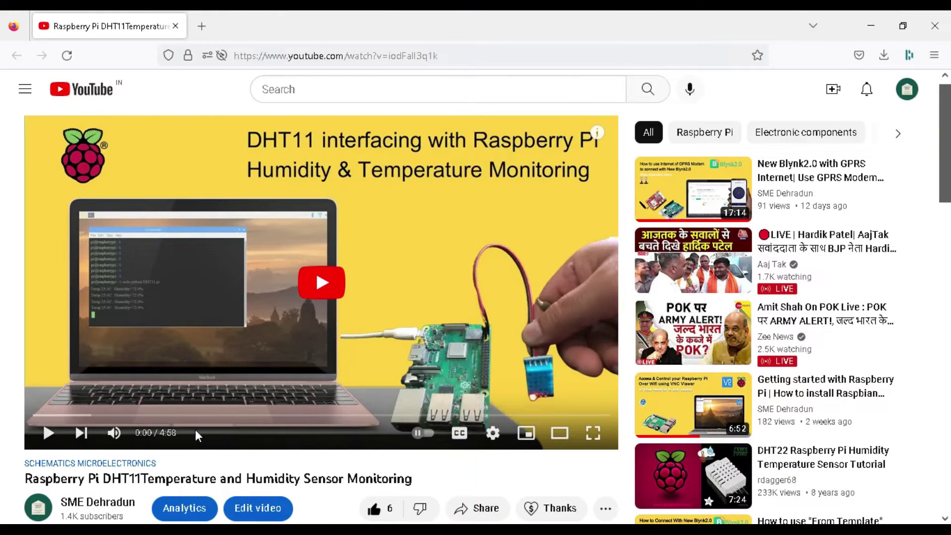
In the browser, briefly play the YouTube video on Raspberry Pi DHT11 temperature and humidity sensor monitoring, and pause it
{"action": "left_click_drag", "start_coordinate": [24, 481], "coordinate": [413, 483]}
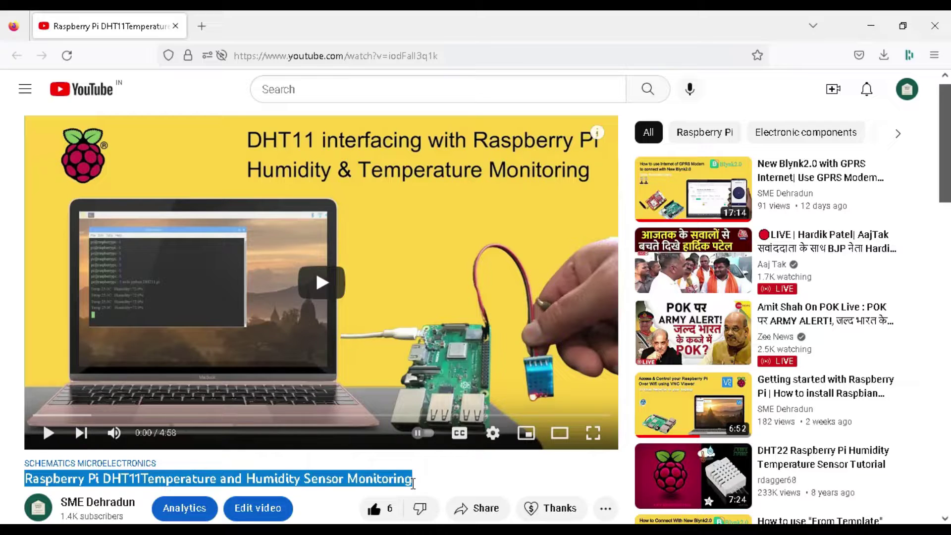
{"action": "left_click", "coordinate": [425, 490]}
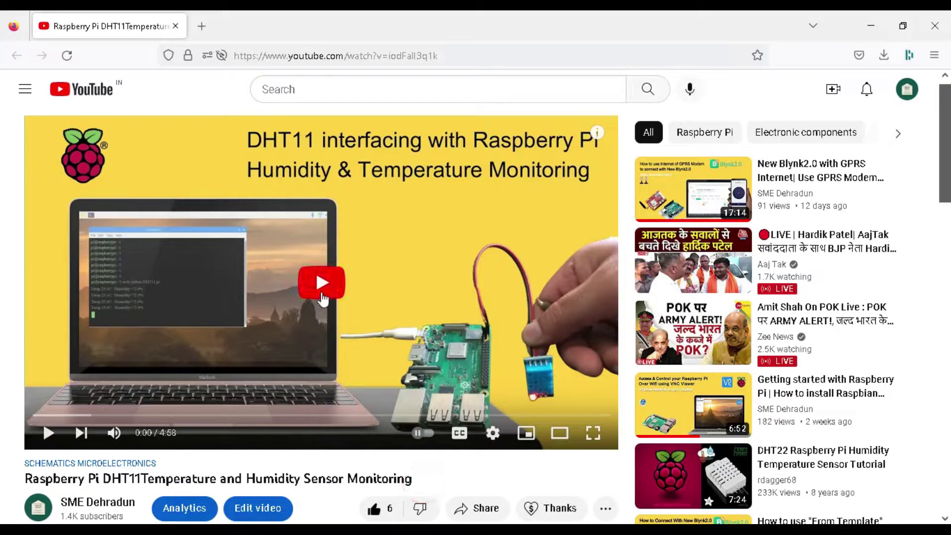
{"action": "left_click", "coordinate": [321, 293]}
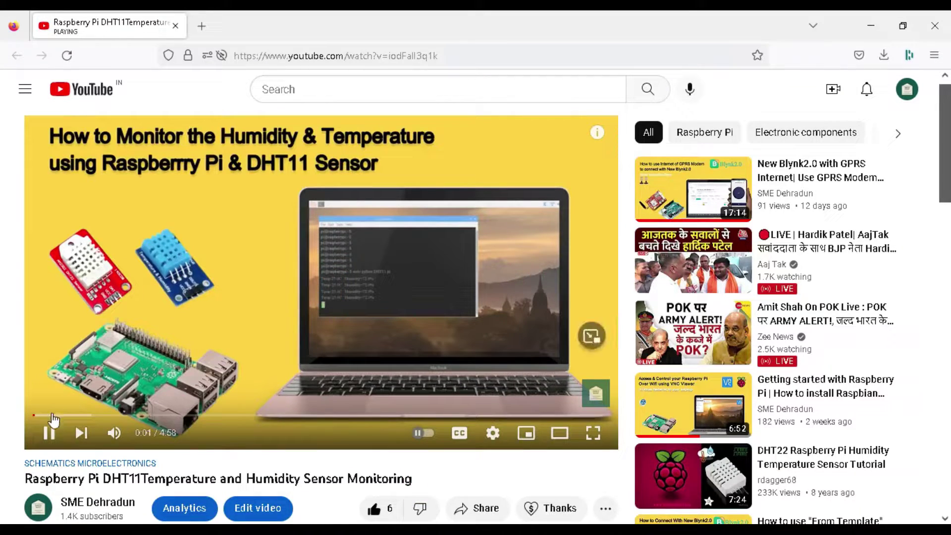
{"action": "left_click", "coordinate": [49, 433]}
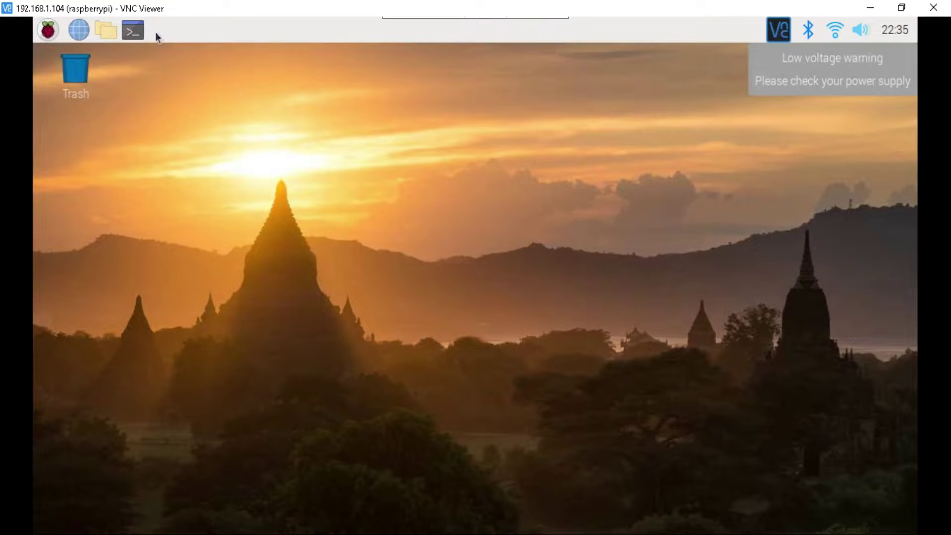
On the Raspberry Pi desktop, open a maximized terminal and change to the /home/pi directory
{"action": "left_click", "coordinate": [137, 28]}
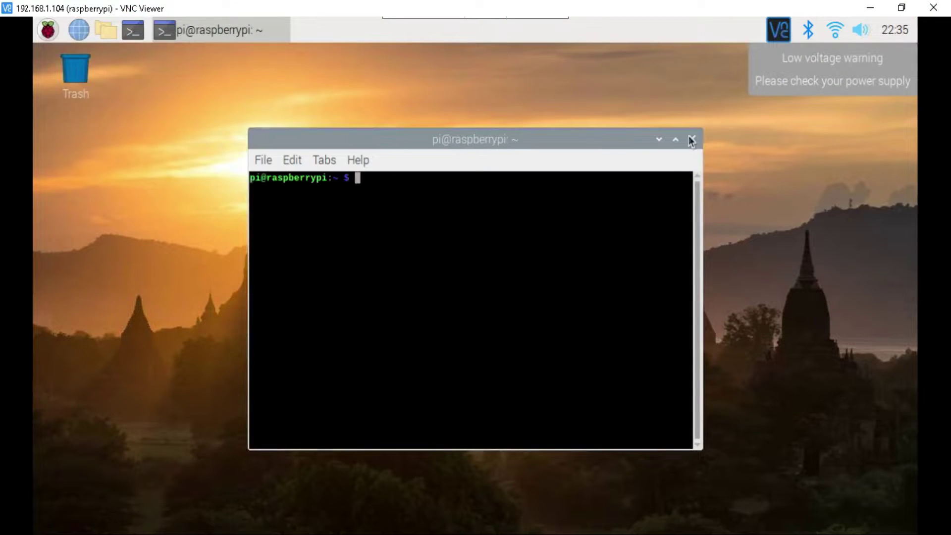
{"action": "left_click", "coordinate": [675, 140]}
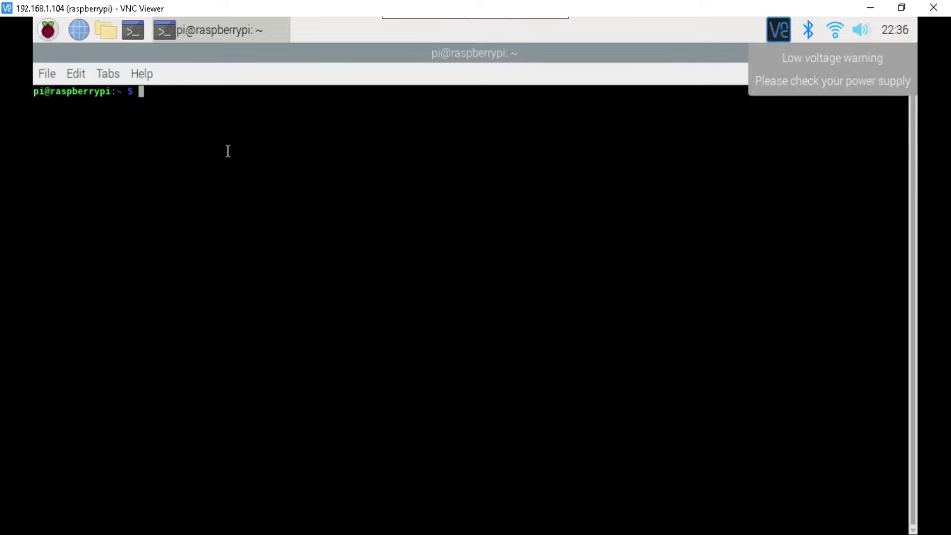
{"action": "type", "text": "git clone https://github.com/vshymanskyy/blynk-library-python.git"}
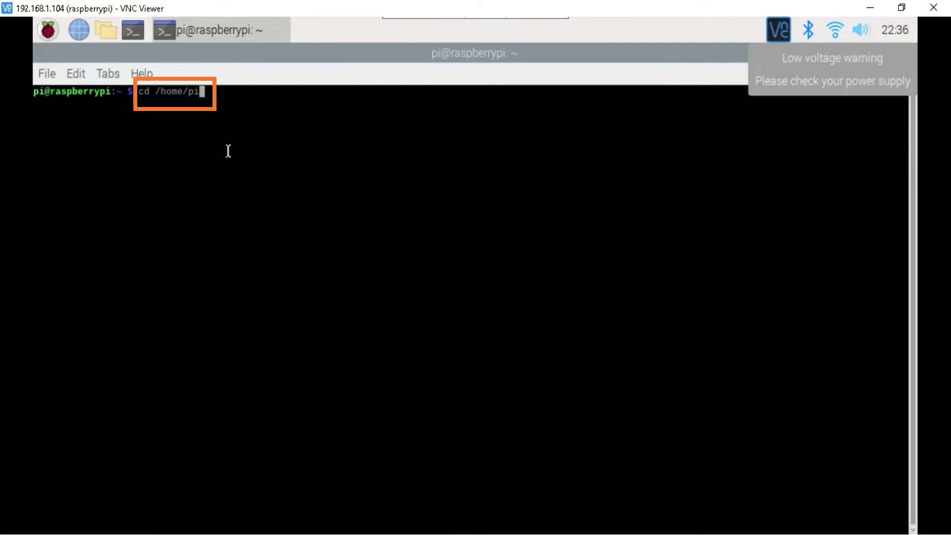
{"action": "key", "text": "Return"}
{"action": "key", "text": "Up"}
{"action": "key", "text": "Up"}
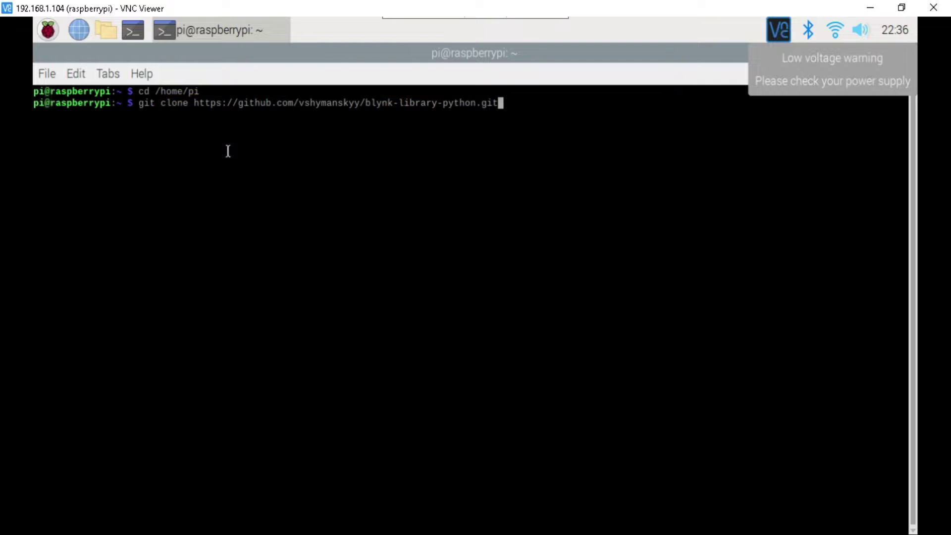
{"action": "key", "text": "Return"}
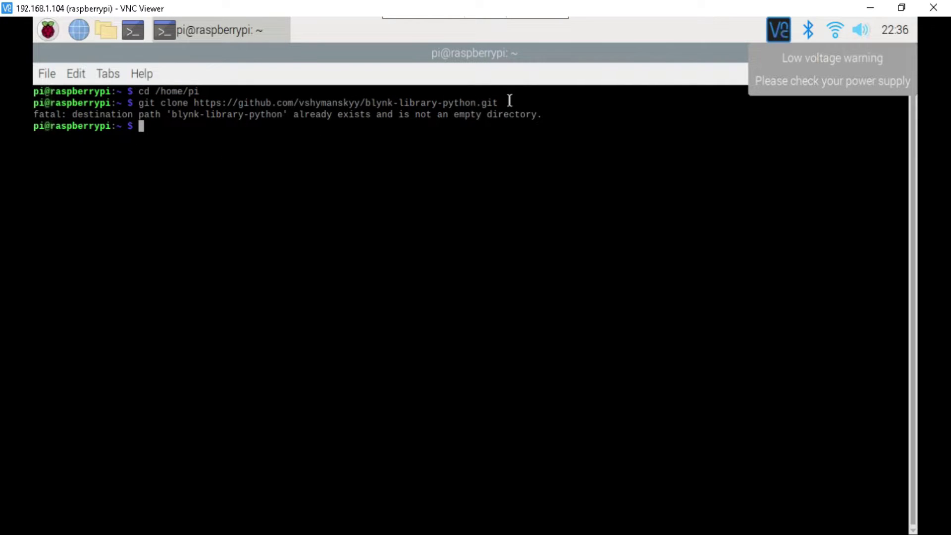
{"action": "left_click_drag", "start_coordinate": [543, 114], "coordinate": [29, 115]}
{"action": "left_click", "coordinate": [336, 138]}
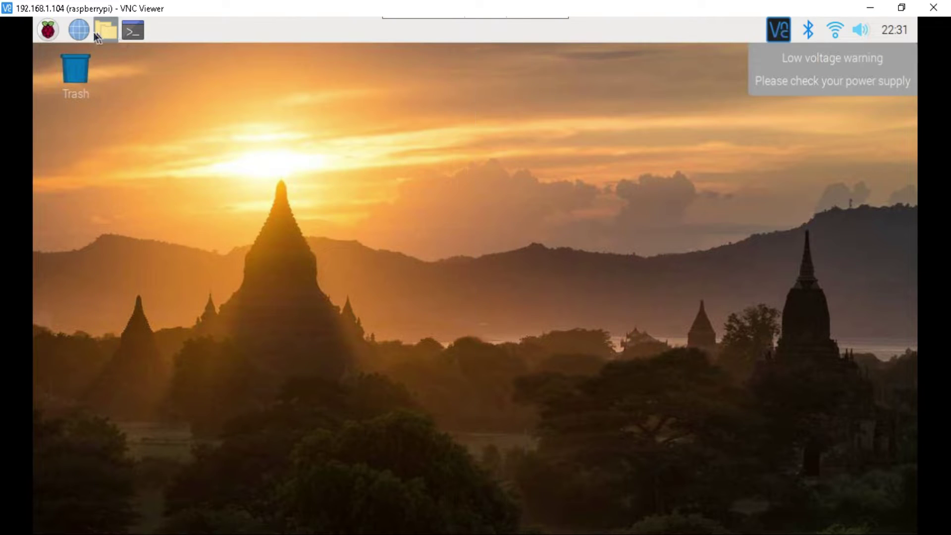
Open a blank document in the Raspberry Pi's Text Editor
{"action": "left_click", "coordinate": [50, 38]}
{"action": "mouse_move", "coordinate": [88, 165]}
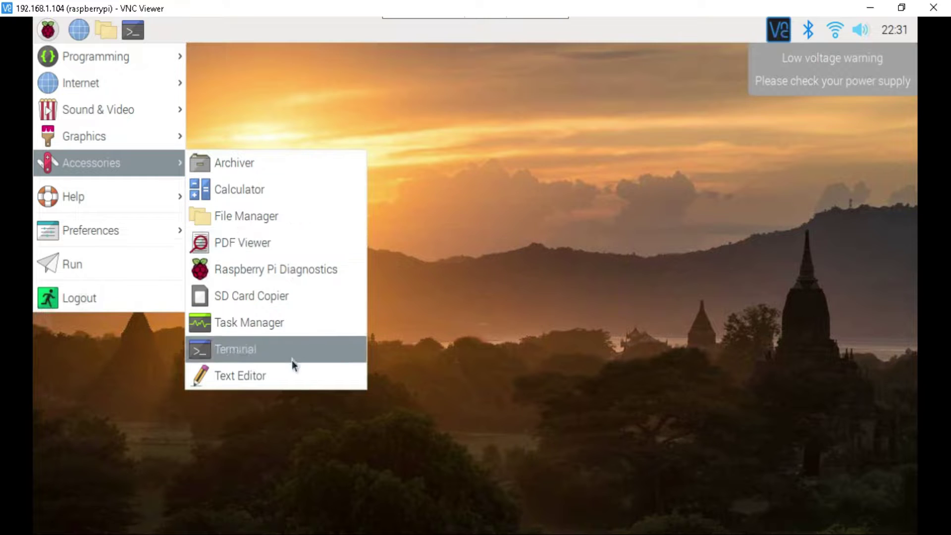
{"action": "left_click", "coordinate": [284, 380]}
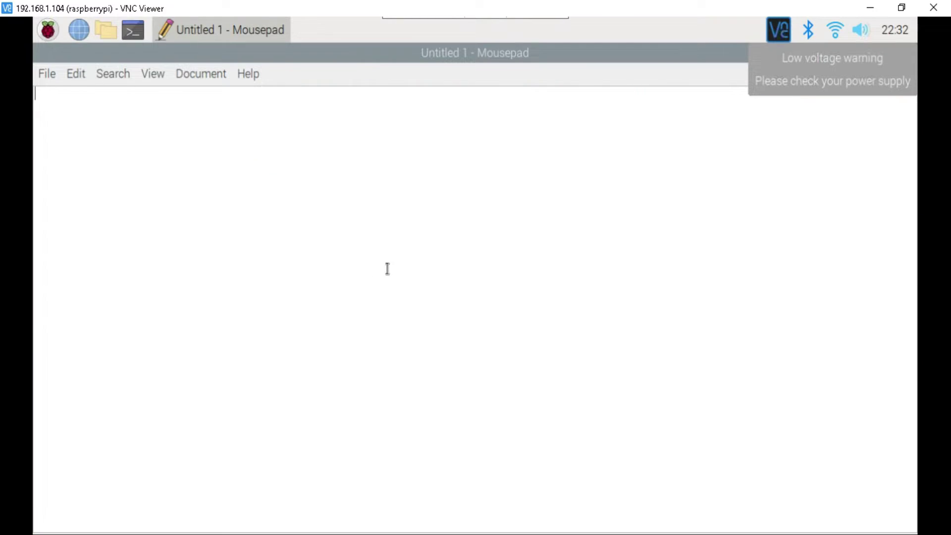
{"action": "left_click", "coordinate": [387, 268]}
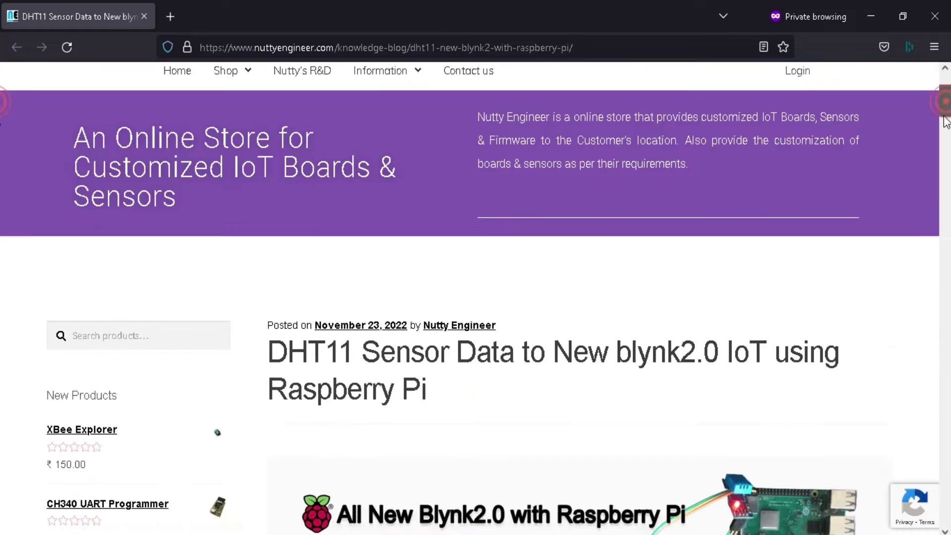
Copy the complete Python code from the nuttyengineer.com DHT11 and Blynk2.0 article and paste it into the blank Text Editor document
{"action": "left_click_drag", "start_coordinate": [946, 121], "coordinate": [946, 276]}
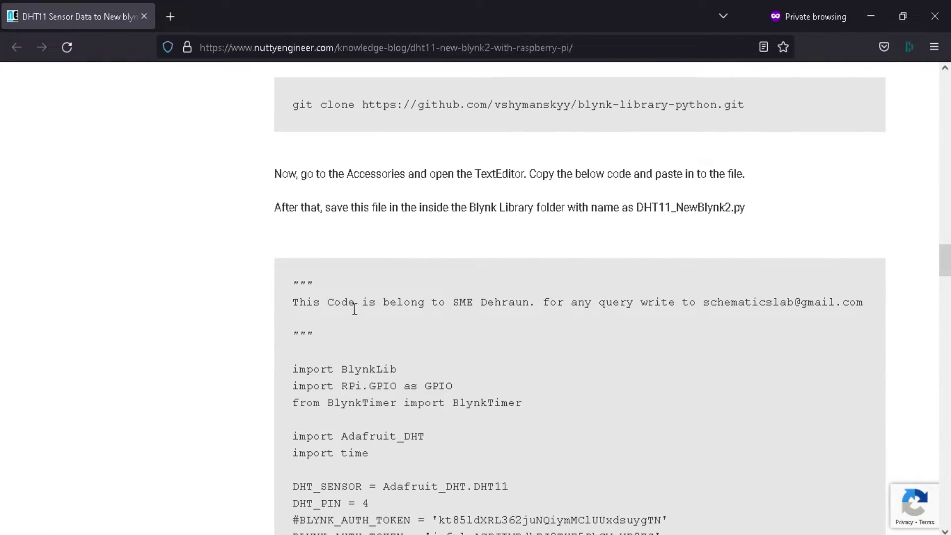
{"action": "scroll", "coordinate": [367, 153], "scroll_direction": "down", "scroll_amount": 2}
{"action": "left_click_drag", "start_coordinate": [291, 182], "coordinate": [393, 407]}
{"action": "right_click", "coordinate": [393, 407]}
{"action": "left_click", "coordinate": [414, 219]}
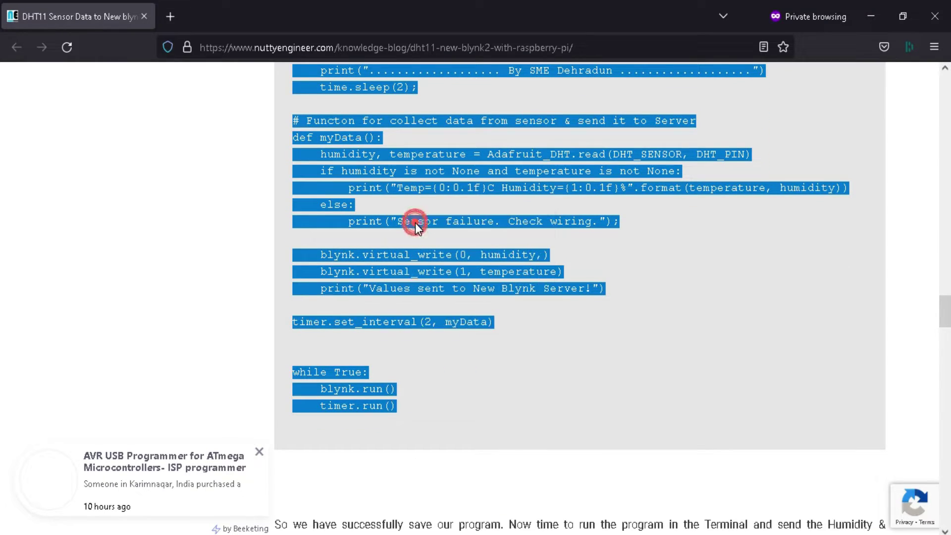
{"action": "left_click", "coordinate": [471, 423]}
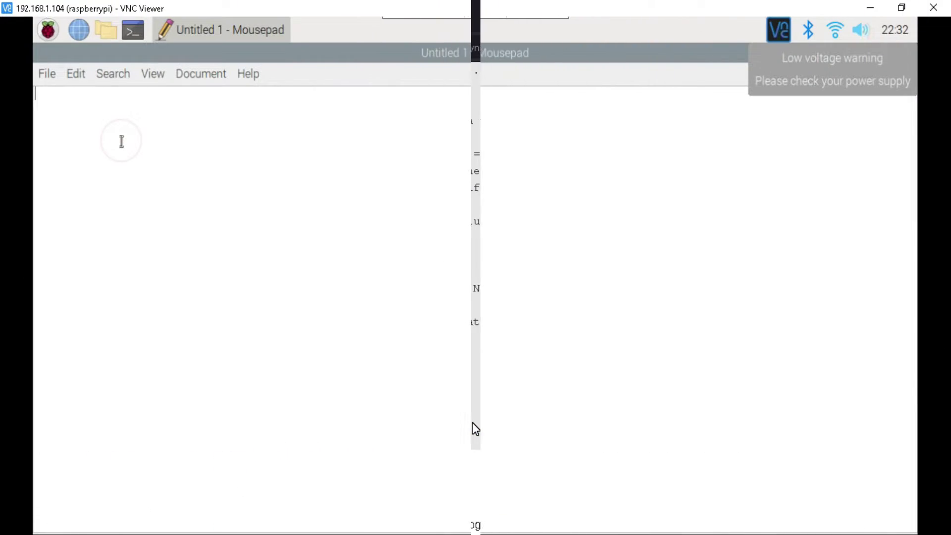
{"action": "key", "text": "ctrl+v"}
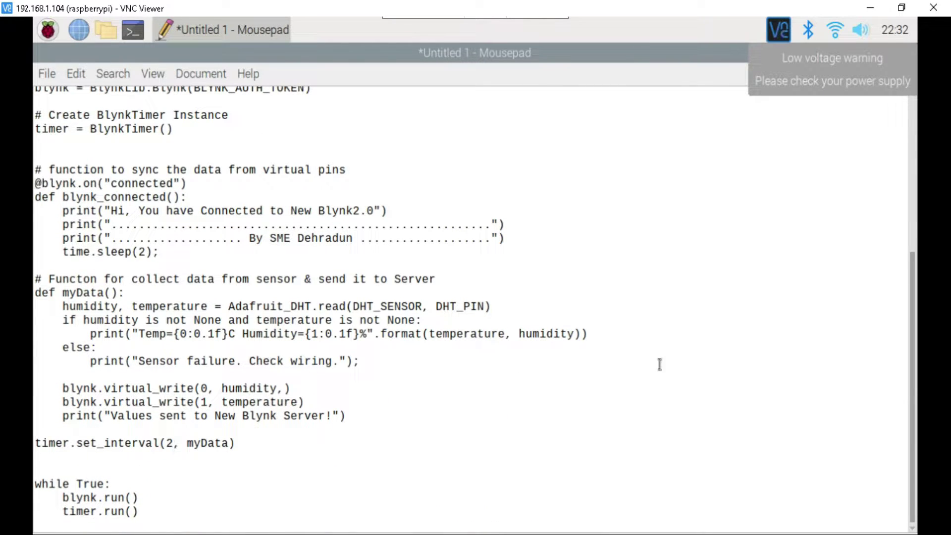
Review the code's import lines, the DHT_SENSOR type and the DHT_PIN setting
{"action": "left_click_drag", "start_coordinate": [914, 327], "coordinate": [918, 212]}
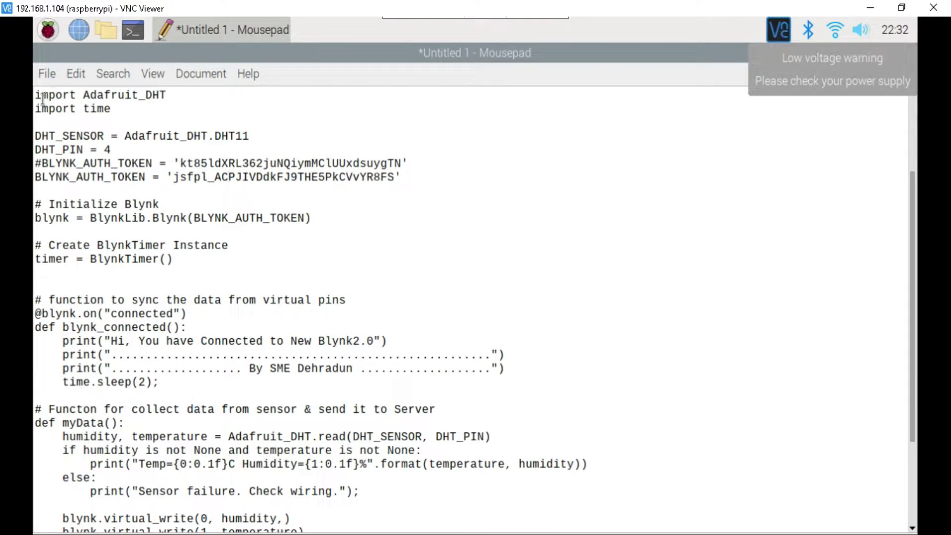
{"action": "mouse_move", "coordinate": [34, 95]}
{"action": "left_mouse_down"}
{"action": "mouse_move", "coordinate": [170, 96]}
{"action": "mouse_move", "coordinate": [34, 108]}
{"action": "left_mouse_up"}
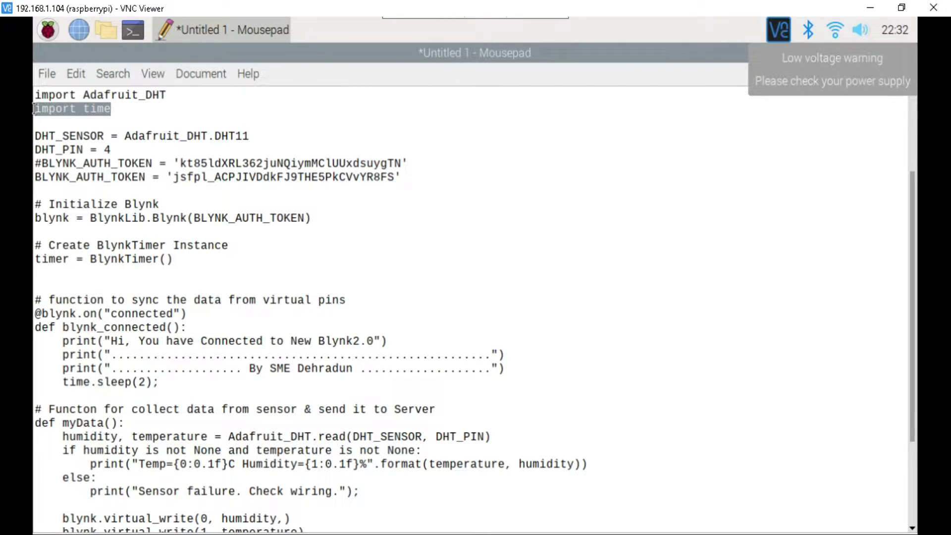
{"action": "left_click", "coordinate": [147, 123]}
{"action": "left_click_drag", "start_coordinate": [35, 136], "coordinate": [252, 139]}
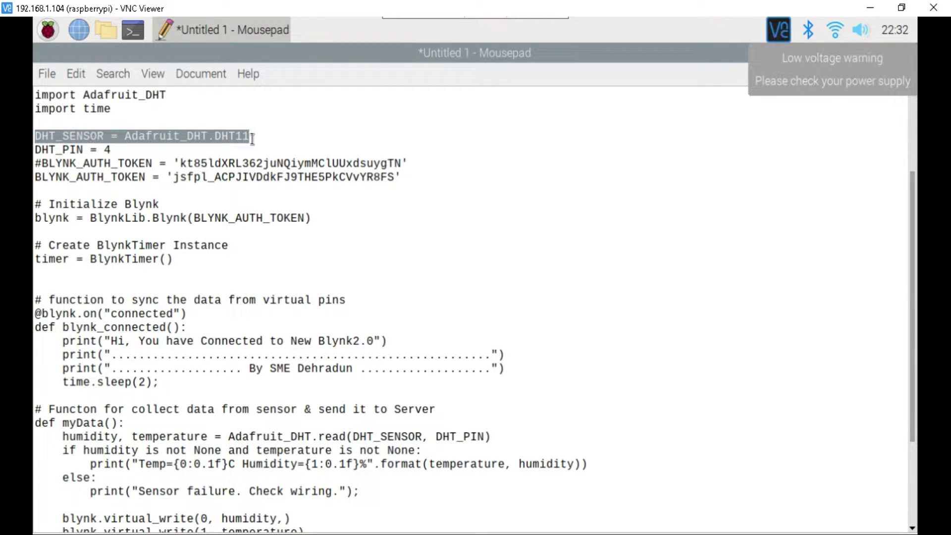
{"action": "left_click", "coordinate": [251, 137]}
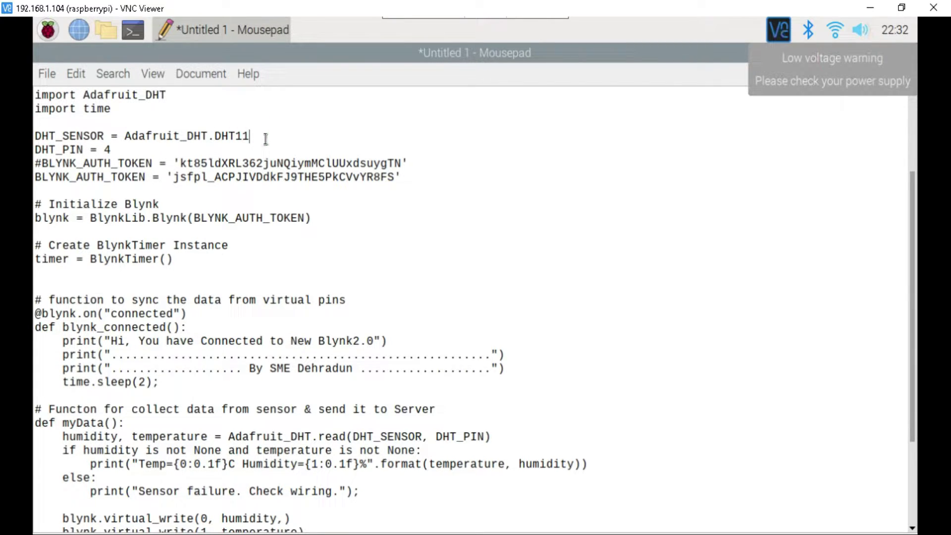
{"action": "left_click_drag", "start_coordinate": [249, 137], "coordinate": [235, 136]}
{"action": "left_click", "coordinate": [120, 150]}
{"action": "left_click_drag", "start_coordinate": [37, 149], "coordinate": [115, 147]}
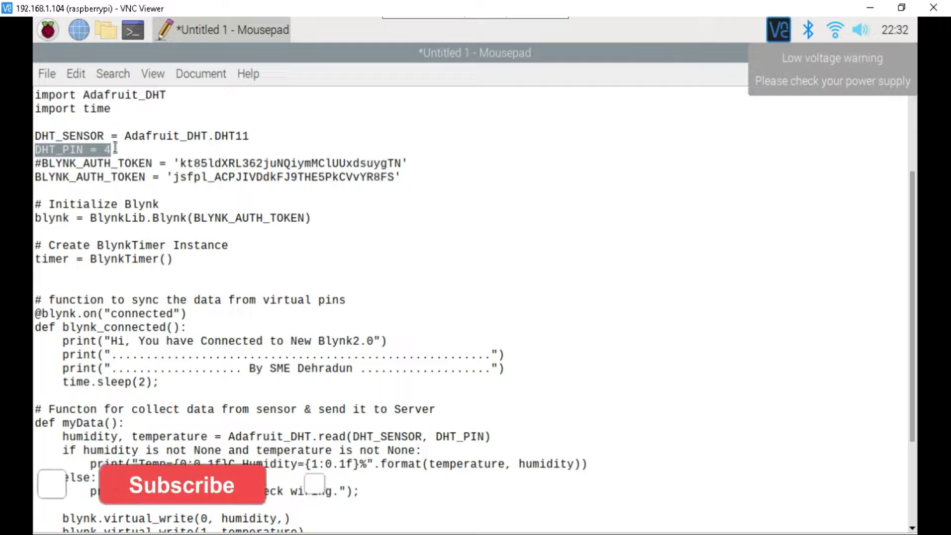
{"action": "left_click", "coordinate": [115, 147]}
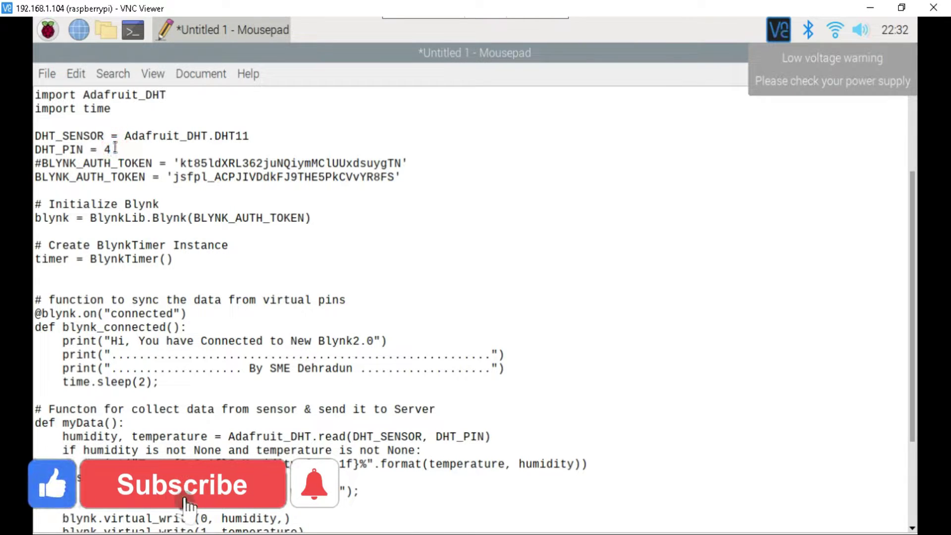
Delete the commented-out BLYNK_AUTH_TOKEN line from the script and highlight the token value in the remaining assignment
{"action": "left_click_drag", "start_coordinate": [407, 163], "coordinate": [34, 163]}
{"action": "key", "text": "Delete"}
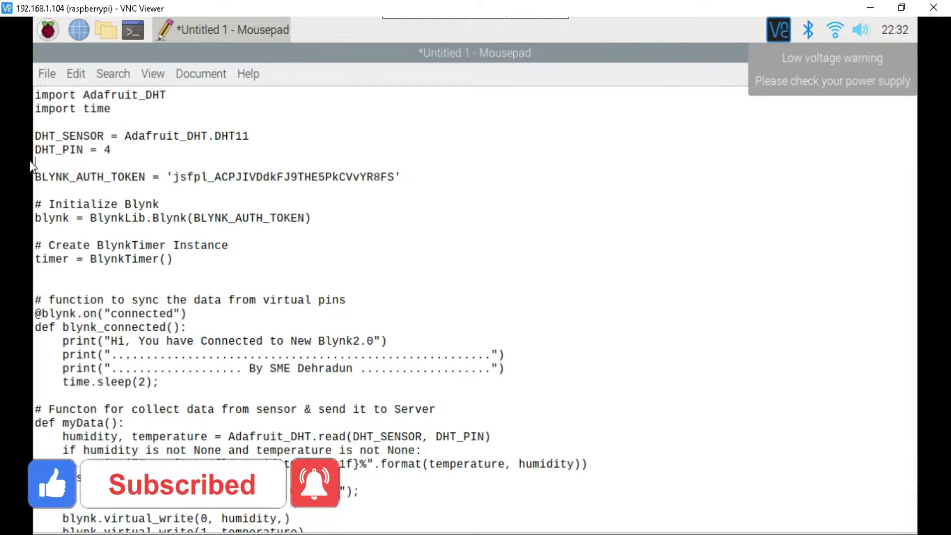
{"action": "left_click_drag", "start_coordinate": [394, 176], "coordinate": [173, 180]}
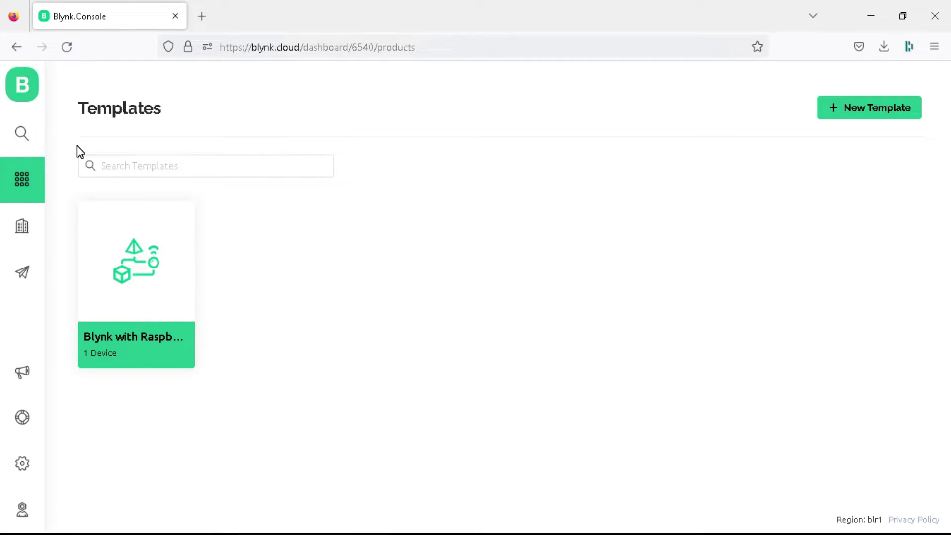
Switch to the Blynk.Console, open the Blynk with Raspberry Pi device's info and copy its auth token from the firmware configuration
{"action": "left_click", "coordinate": [31, 144]}
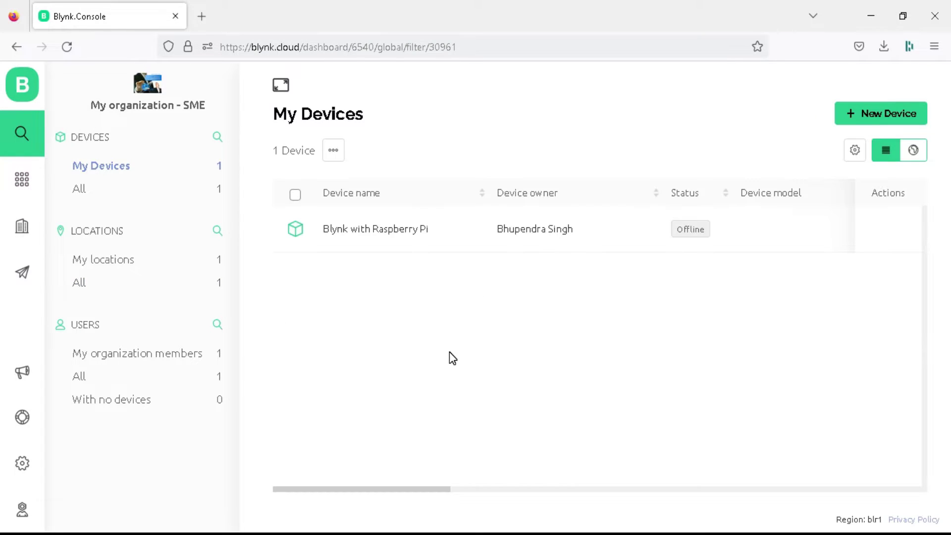
{"action": "left_click", "coordinate": [456, 238]}
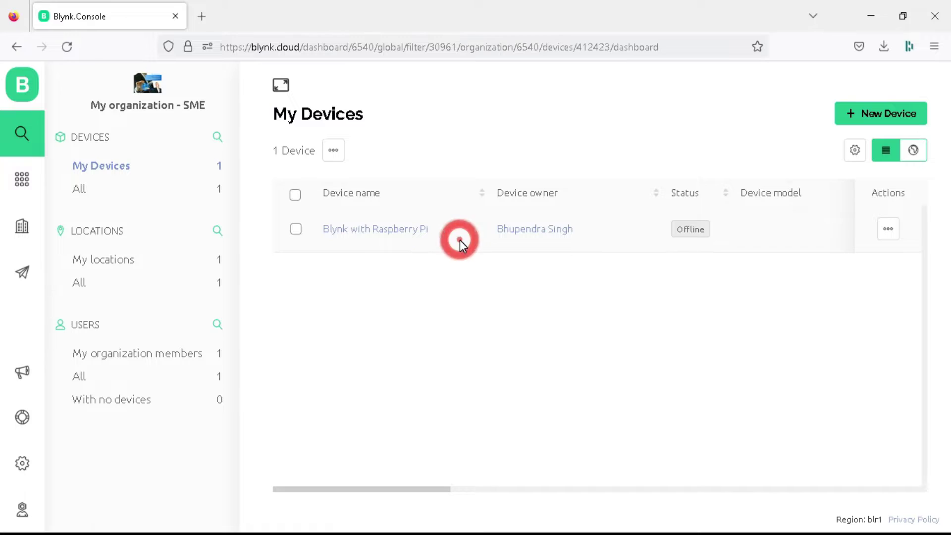
{"action": "left_click", "coordinate": [504, 205]}
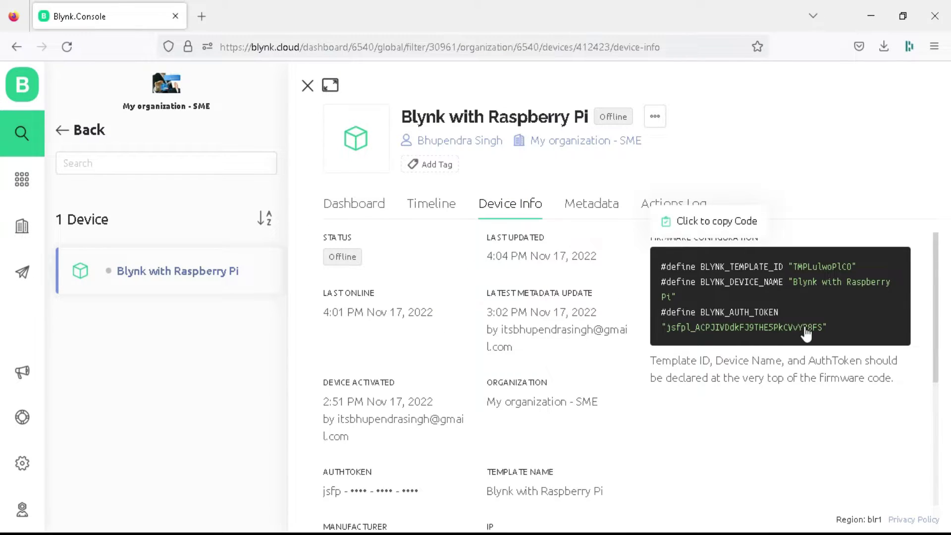
{"action": "left_click", "coordinate": [661, 265]}
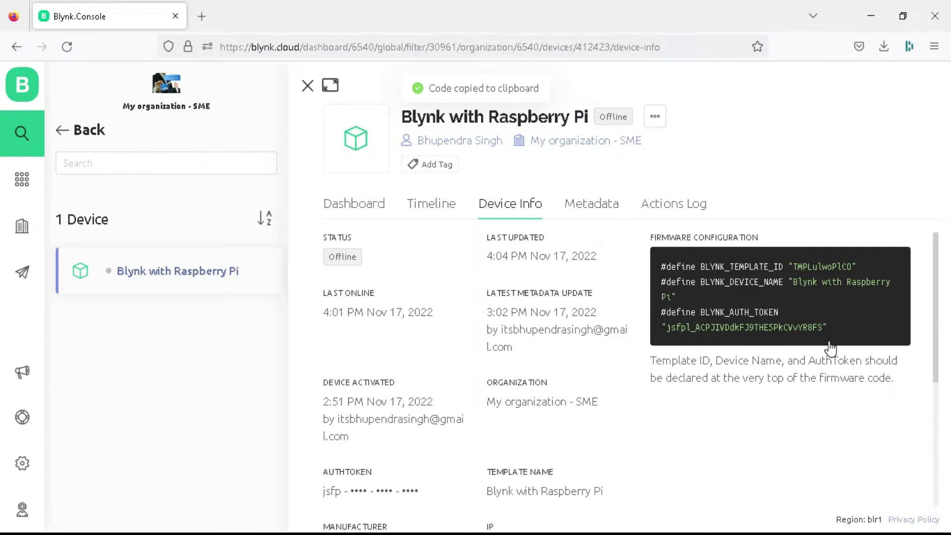
{"action": "left_click", "coordinate": [822, 329]}
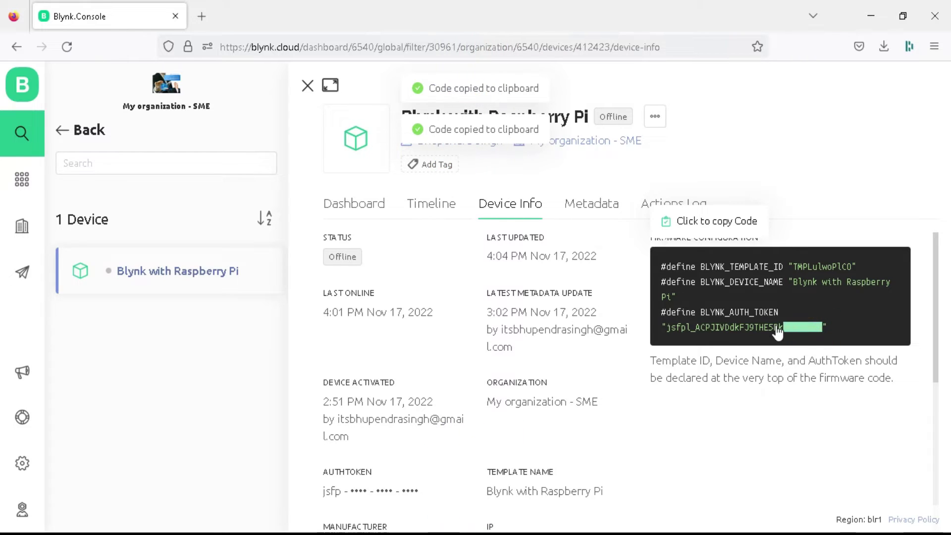
{"action": "left_click_drag", "start_coordinate": [778, 333], "coordinate": [669, 338]}
{"action": "right_click", "coordinate": [673, 329]}
{"action": "left_click", "coordinate": [720, 176]}
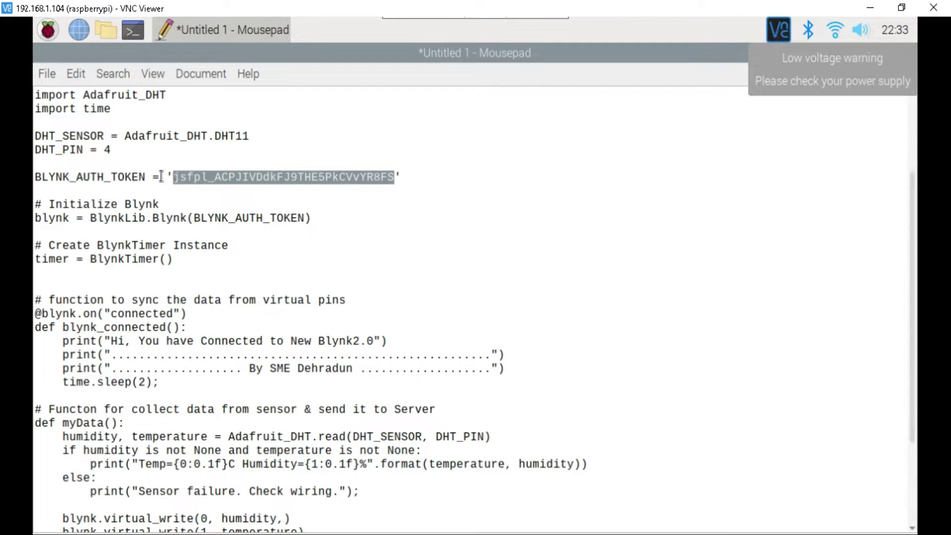
Back in the script, review the auth token, Blynk initialization and BlynkTimer lines and the blynk_connected function
{"action": "left_click", "coordinate": [174, 180]}
{"action": "left_click_drag", "start_coordinate": [36, 217], "coordinate": [313, 216]}
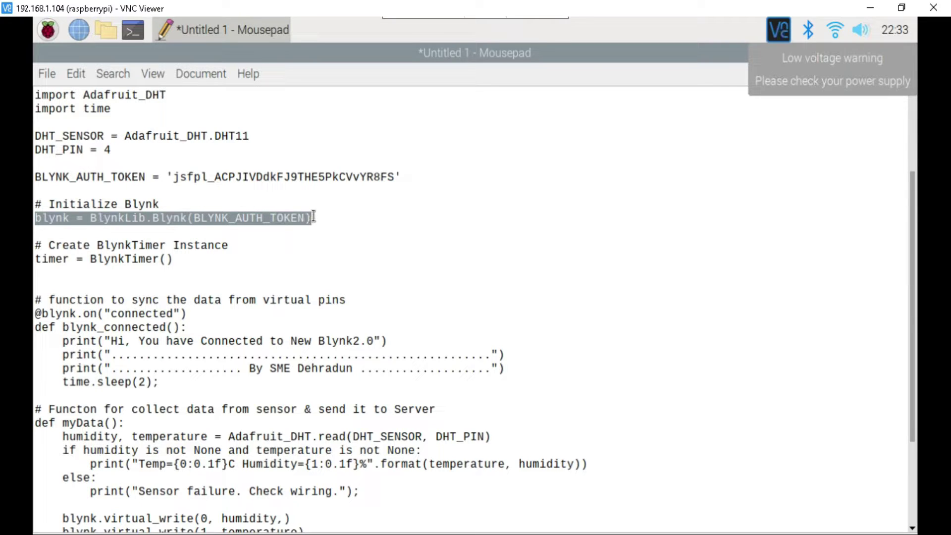
{"action": "left_click", "coordinate": [311, 217]}
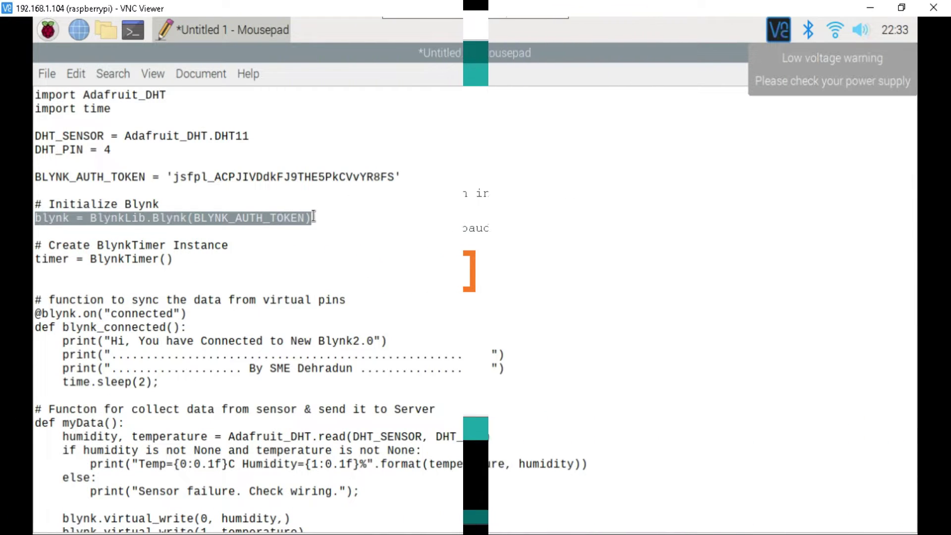
{"action": "left_click", "coordinate": [314, 217]}
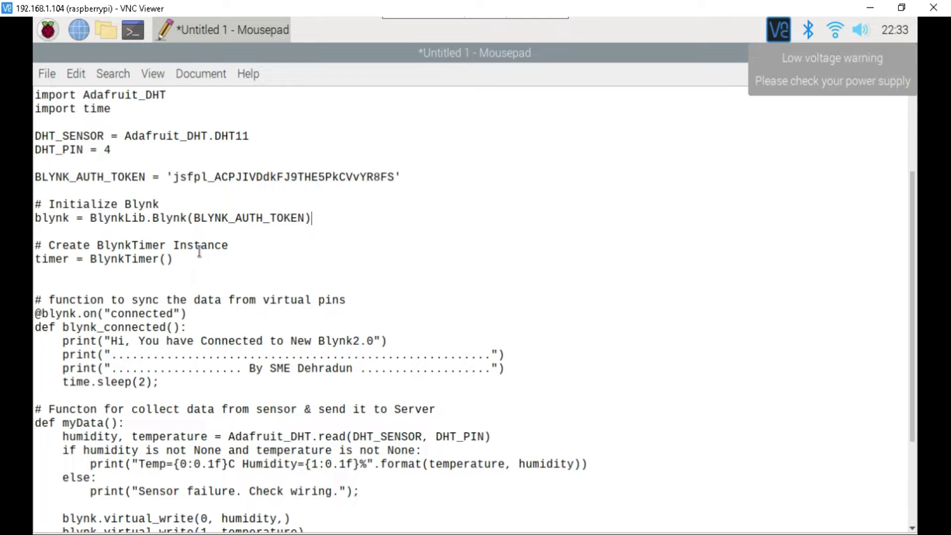
{"action": "left_click_drag", "start_coordinate": [70, 255], "coordinate": [34, 258]}
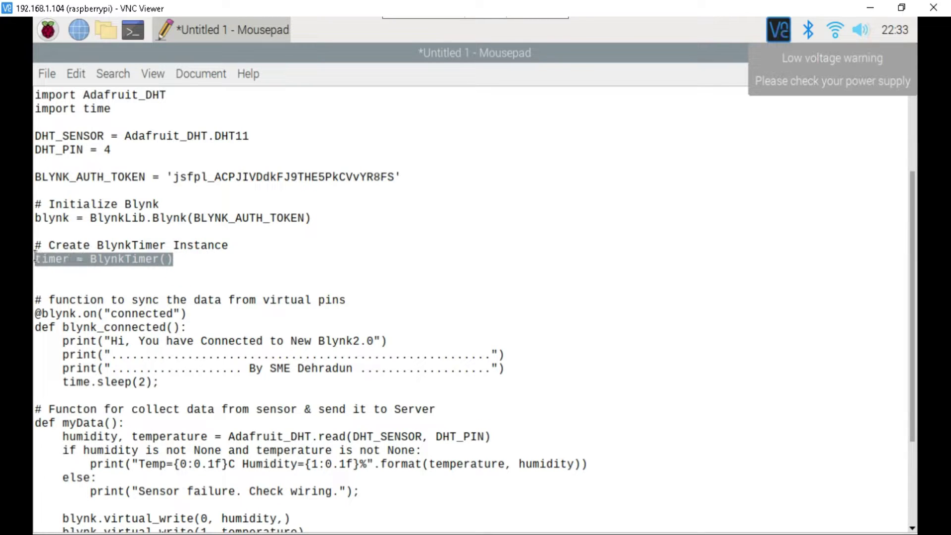
{"action": "left_click", "coordinate": [209, 270]}
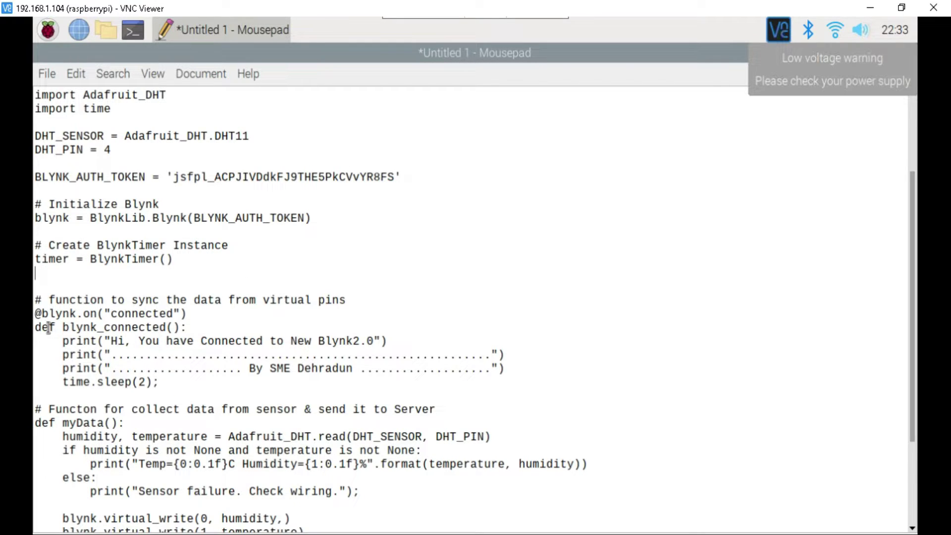
{"action": "left_click_drag", "start_coordinate": [34, 327], "coordinate": [188, 327]}
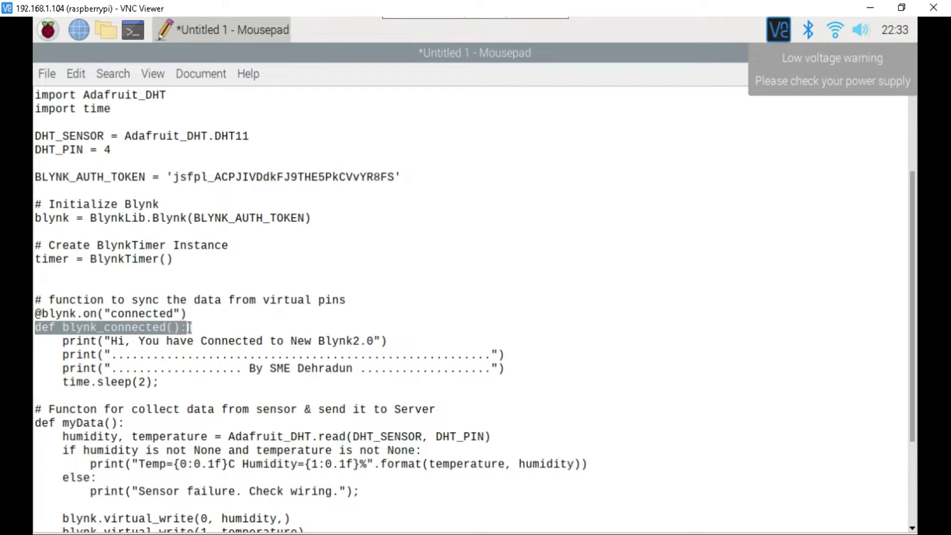
{"action": "left_click", "coordinate": [117, 346]}
{"action": "left_click_drag", "start_coordinate": [62, 340], "coordinate": [493, 373]}
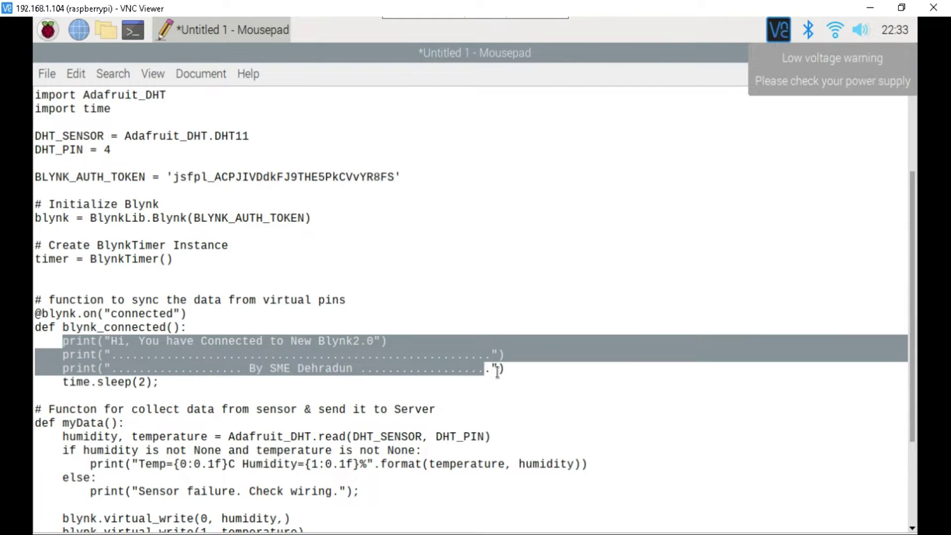
{"action": "left_click", "coordinate": [173, 389]}
{"action": "scroll", "coordinate": [913, 337], "scroll_direction": "down", "scroll_amount": 3}
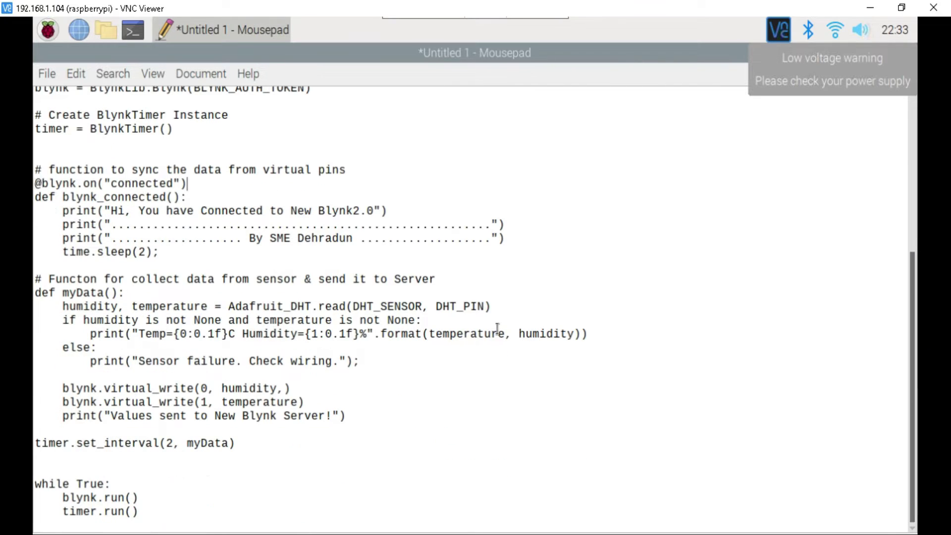
Examine the myData function's Adafruit_DHT.read call and the print statements for valid readings and sensor failure
{"action": "left_click_drag", "start_coordinate": [36, 293], "coordinate": [132, 295]}
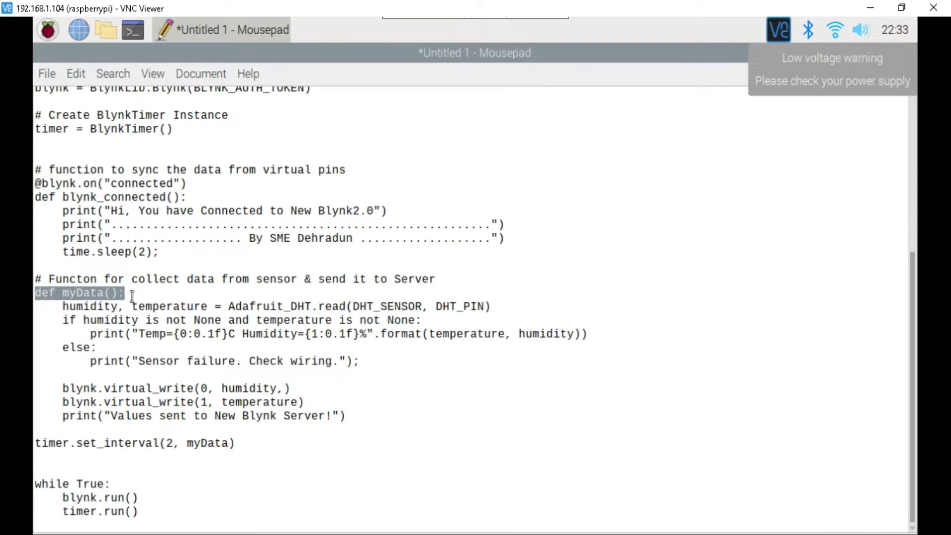
{"action": "left_click", "coordinate": [129, 294]}
{"action": "left_click_drag", "start_coordinate": [63, 306], "coordinate": [493, 306]}
{"action": "left_click", "coordinate": [227, 307]}
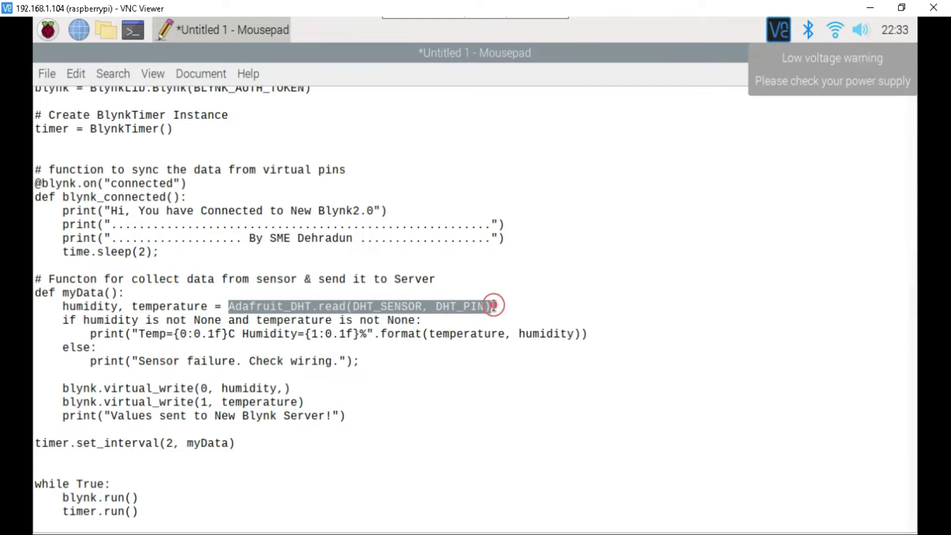
{"action": "left_click", "coordinate": [493, 306]}
{"action": "left_click_drag", "start_coordinate": [91, 334], "coordinate": [593, 339]}
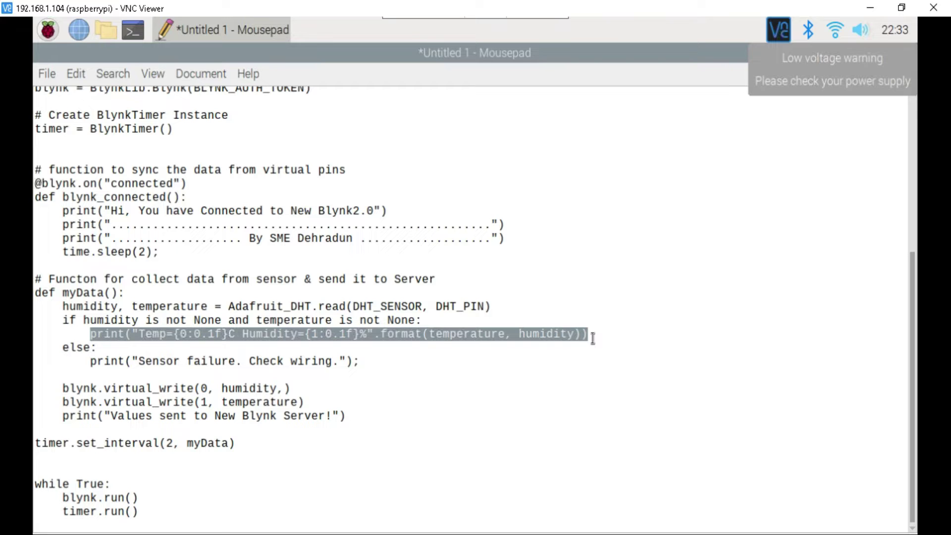
{"action": "left_click", "coordinate": [591, 337]}
{"action": "left_click_drag", "start_coordinate": [91, 360], "coordinate": [358, 367]}
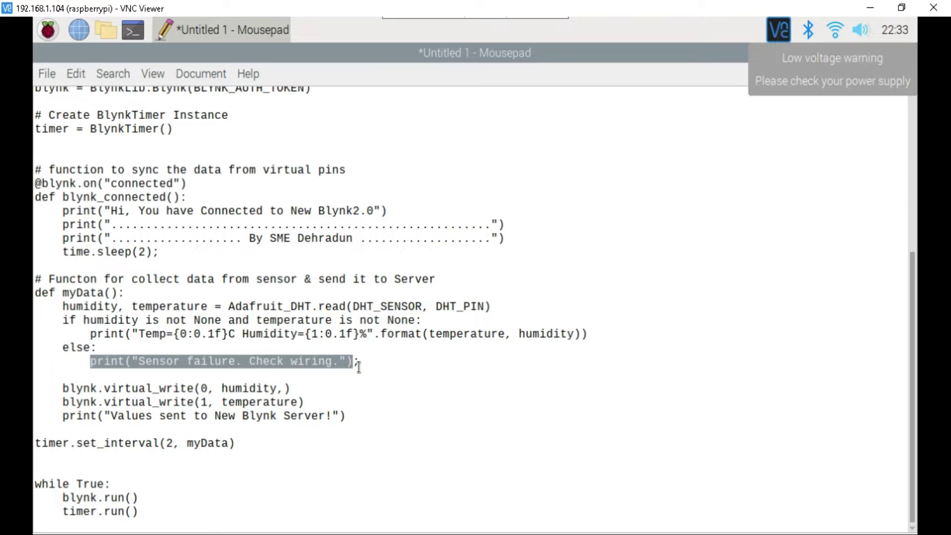
{"action": "left_click_drag", "start_coordinate": [358, 367], "coordinate": [362, 367]}
{"action": "left_click", "coordinate": [361, 367]}
Examine the virtual_write lines for humidity and temperature and the print statement that follows them
{"action": "left_click", "coordinate": [62, 389]}
{"action": "left_click_drag", "start_coordinate": [113, 385], "coordinate": [337, 387]}
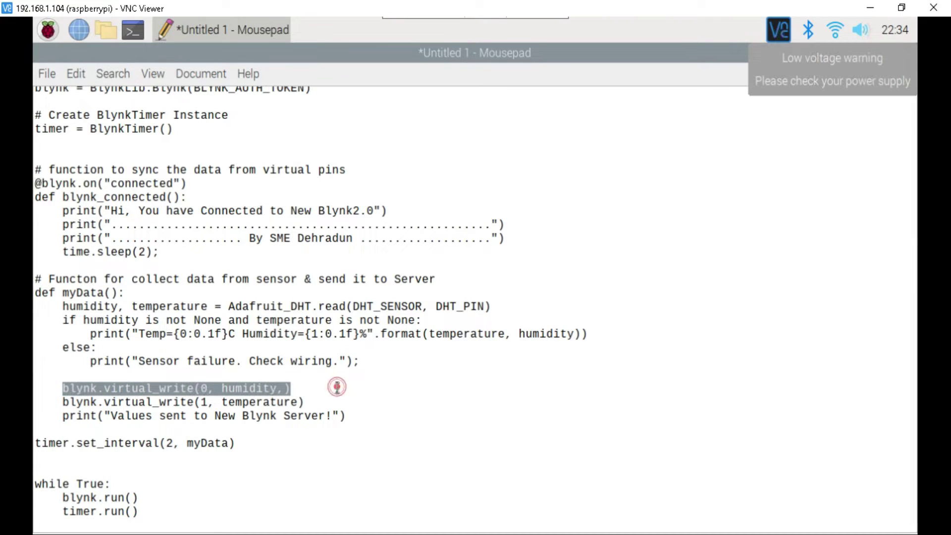
{"action": "left_click", "coordinate": [336, 387]}
{"action": "left_click_drag", "start_coordinate": [64, 402], "coordinate": [316, 402]}
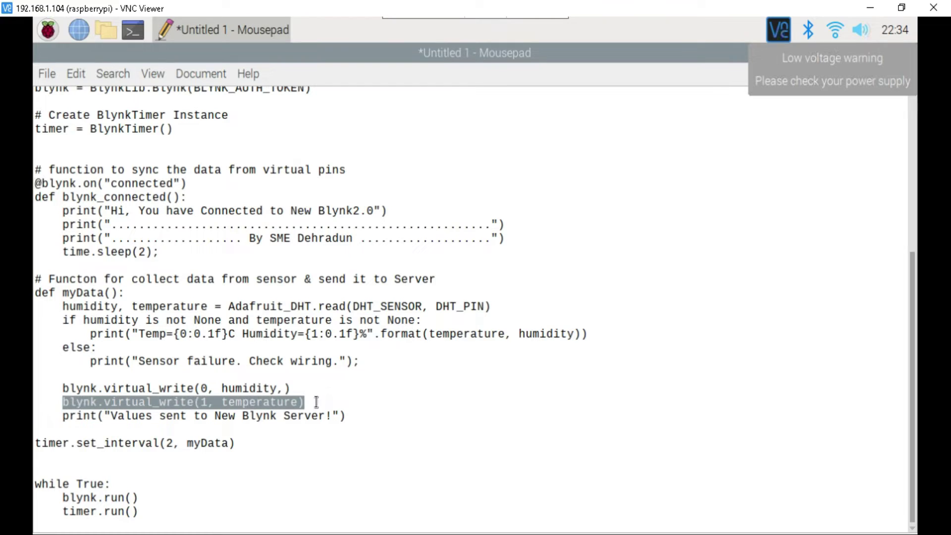
{"action": "left_click", "coordinate": [403, 411]}
{"action": "left_click", "coordinate": [62, 417]}
{"action": "left_click_drag", "start_coordinate": [93, 420], "coordinate": [353, 415]}
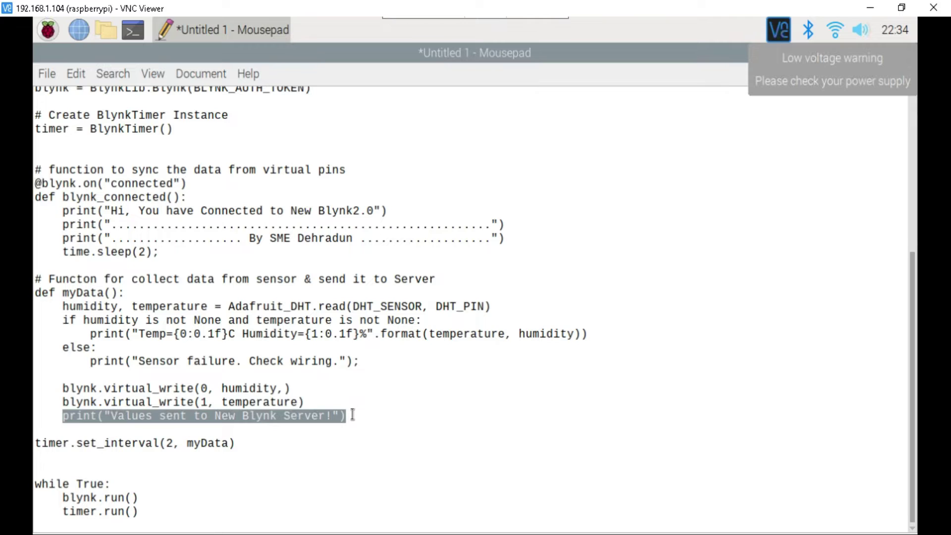
{"action": "left_click", "coordinate": [353, 415]}
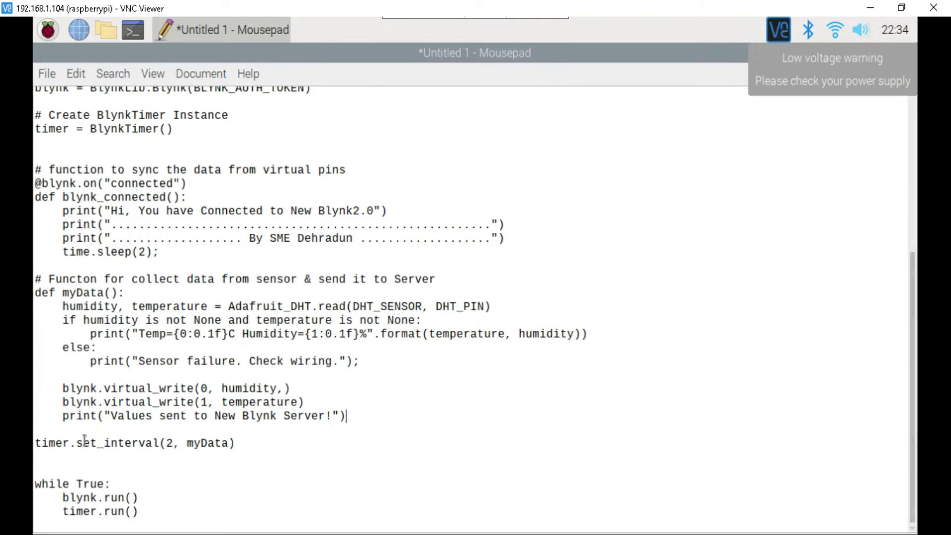
Examine the timer.set_interval line and the blynk.run and timer.run calls in the while loop
{"action": "left_click_drag", "start_coordinate": [31, 443], "coordinate": [239, 446]}
{"action": "left_click", "coordinate": [187, 443]}
{"action": "key", "text": "Down"}
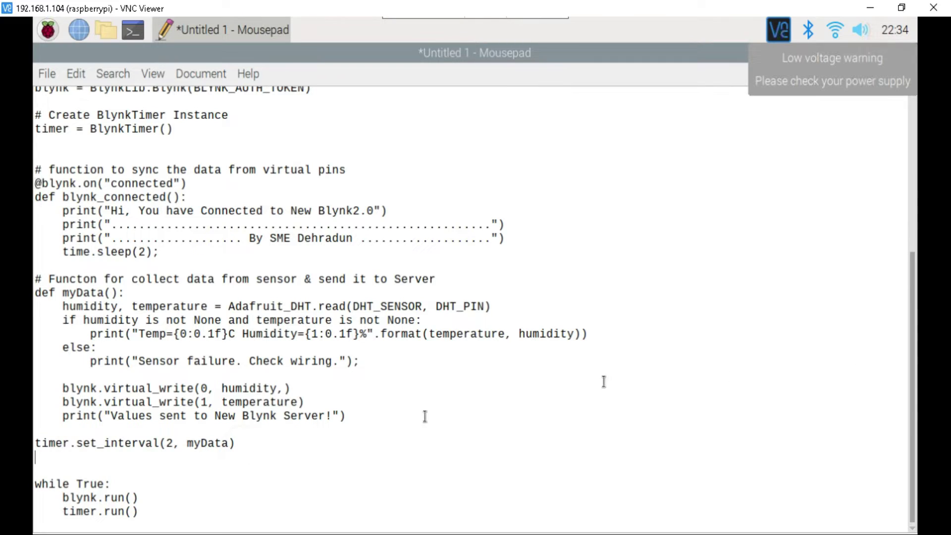
{"action": "left_click_drag", "start_coordinate": [60, 497], "coordinate": [140, 500]}
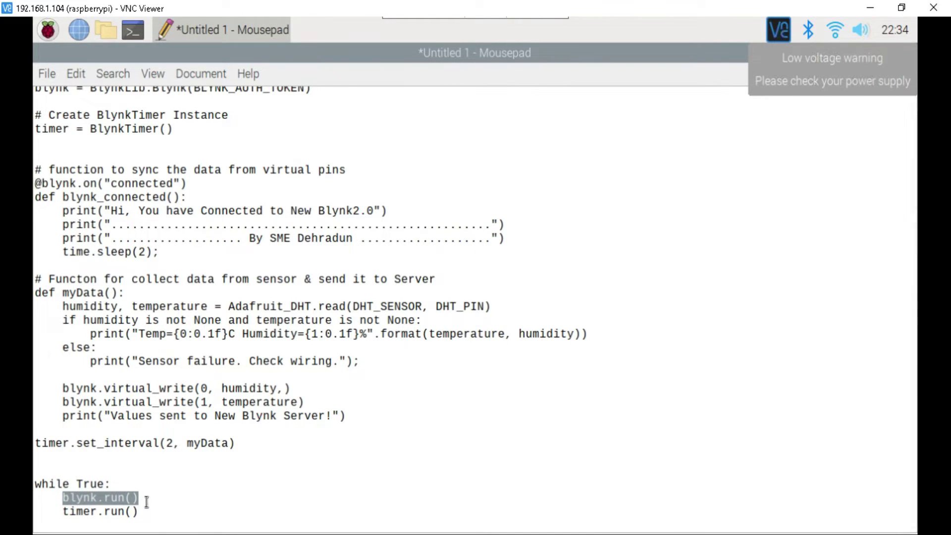
{"action": "left_click", "coordinate": [144, 501]}
{"action": "double_click", "coordinate": [65, 512]}
{"action": "left_click_drag", "start_coordinate": [120, 512], "coordinate": [144, 512]}
{"action": "left_click", "coordinate": [144, 512]}
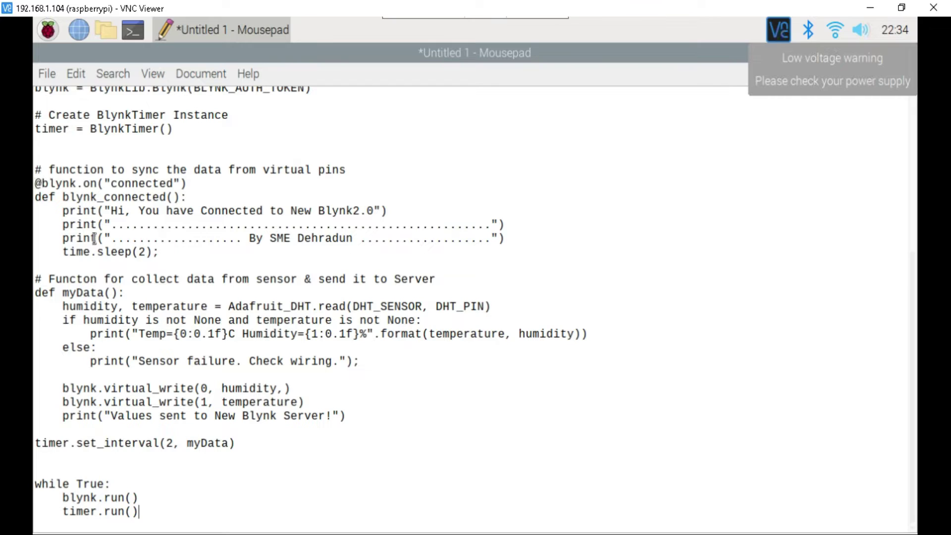
Save the script as DHT11_NewBlynk2.py in the blynk-library-python folder
{"action": "left_click", "coordinate": [48, 73]}
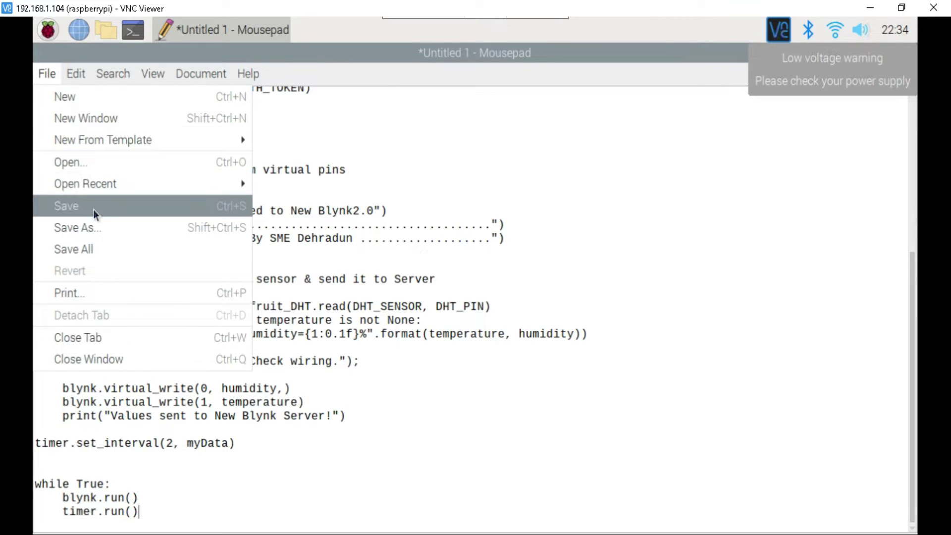
{"action": "left_click", "coordinate": [81, 209]}
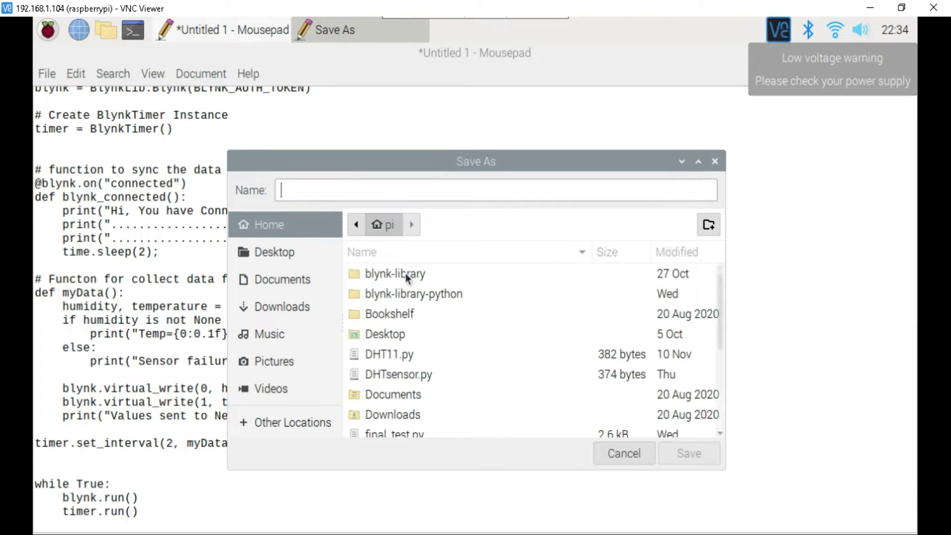
{"action": "left_click", "coordinate": [425, 295]}
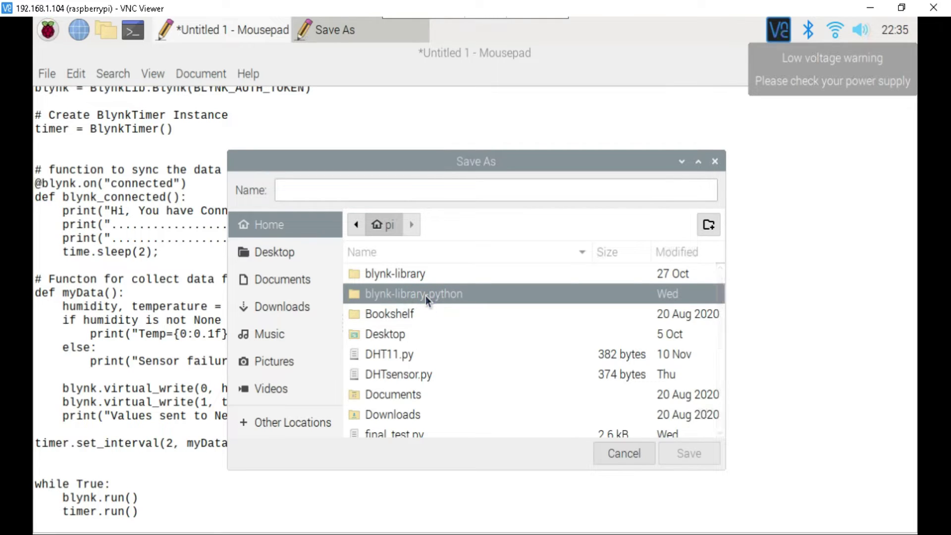
{"action": "double_click", "coordinate": [462, 296]}
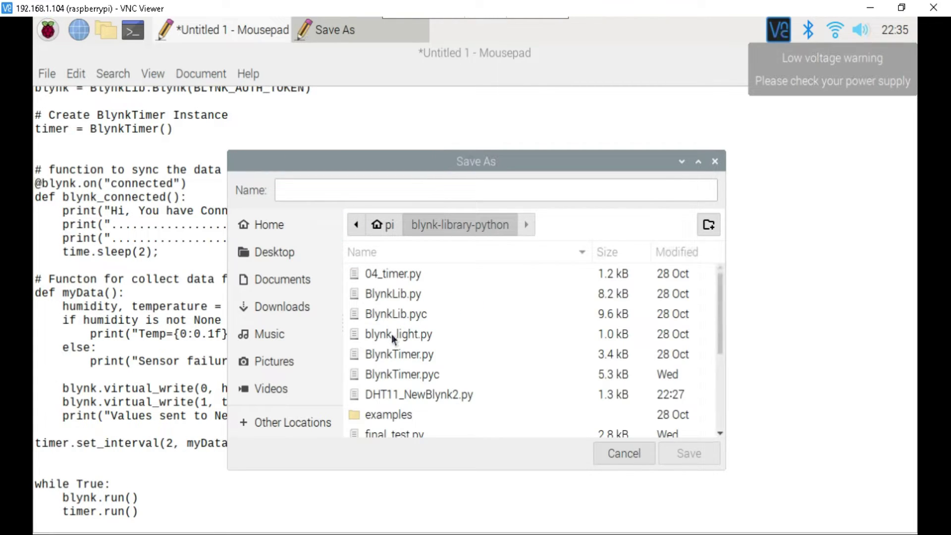
{"action": "left_click", "coordinate": [349, 191]}
{"action": "left_click", "coordinate": [350, 194]}
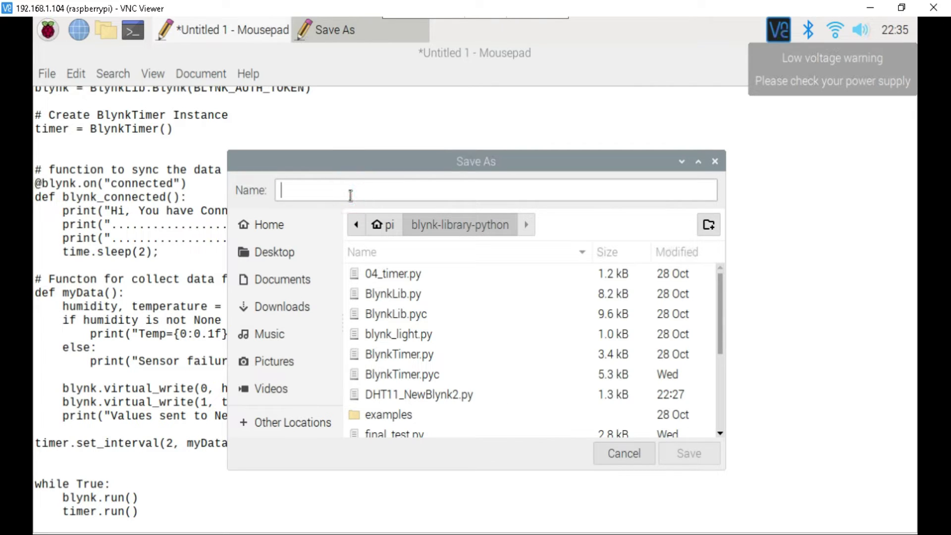
{"action": "type", "text": "DHT11_NewBlynk2.py"}
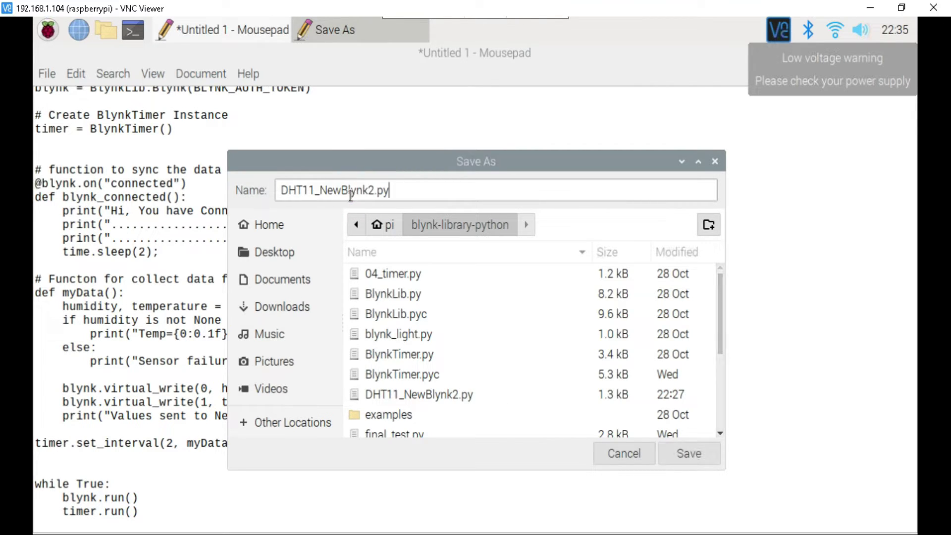
{"action": "left_click", "coordinate": [683, 453]}
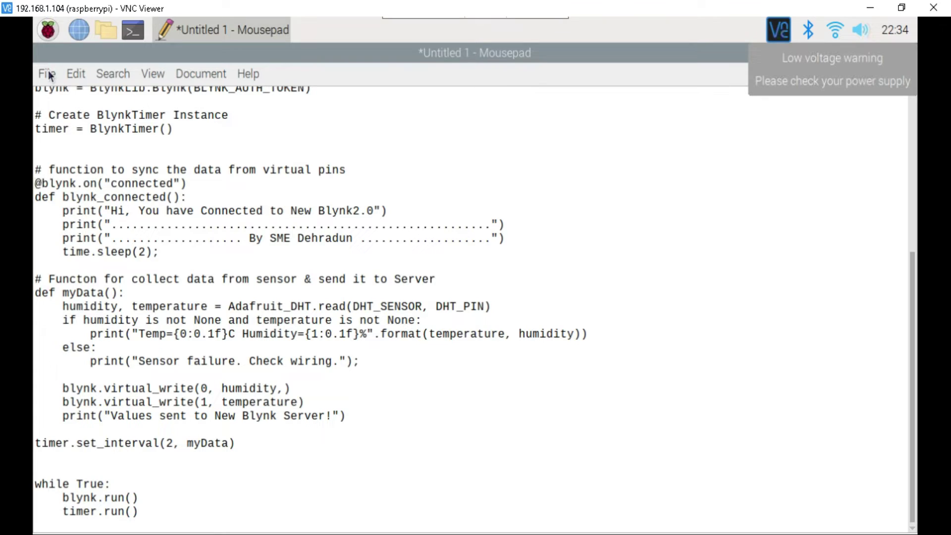
Open the blynk-library-python folder in the file manager and locate the DHT11_NewBlynk2.py script
{"action": "left_click", "coordinate": [106, 31]}
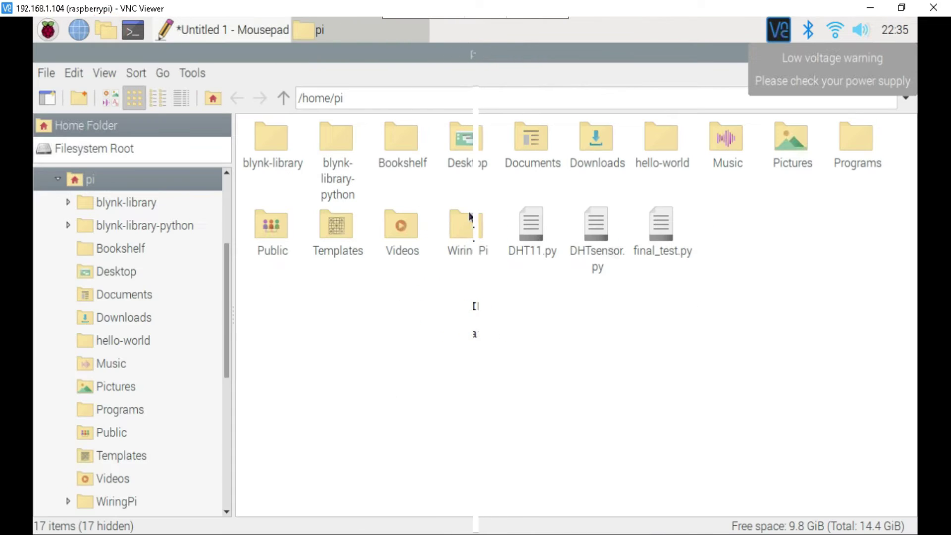
{"action": "left_click", "coordinate": [346, 153]}
{"action": "double_click", "coordinate": [346, 153]}
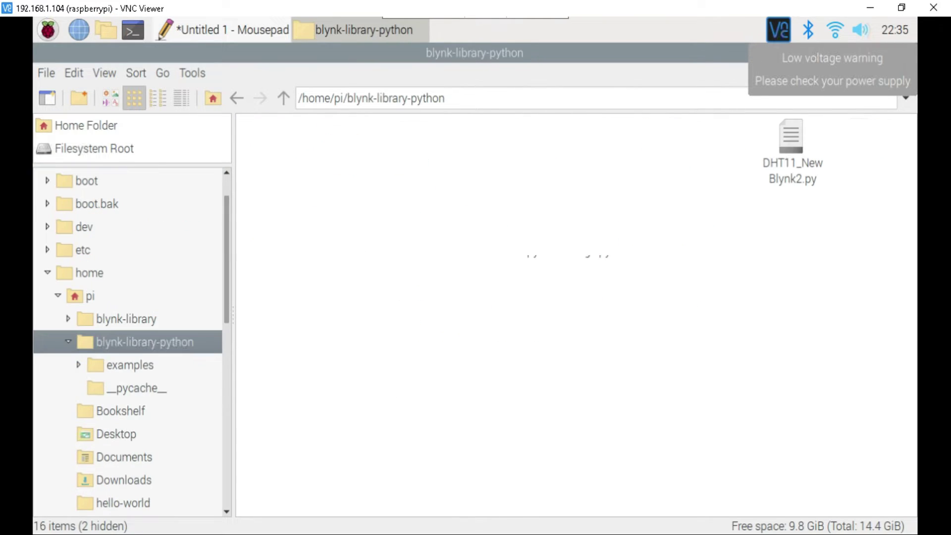
{"action": "left_click", "coordinate": [795, 181]}
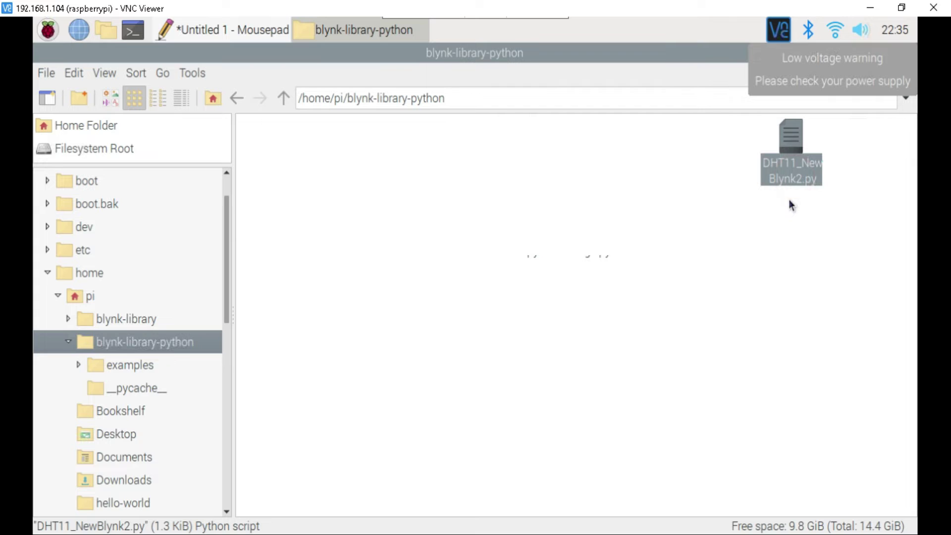
{"action": "mouse_move", "coordinate": [404, 29]}
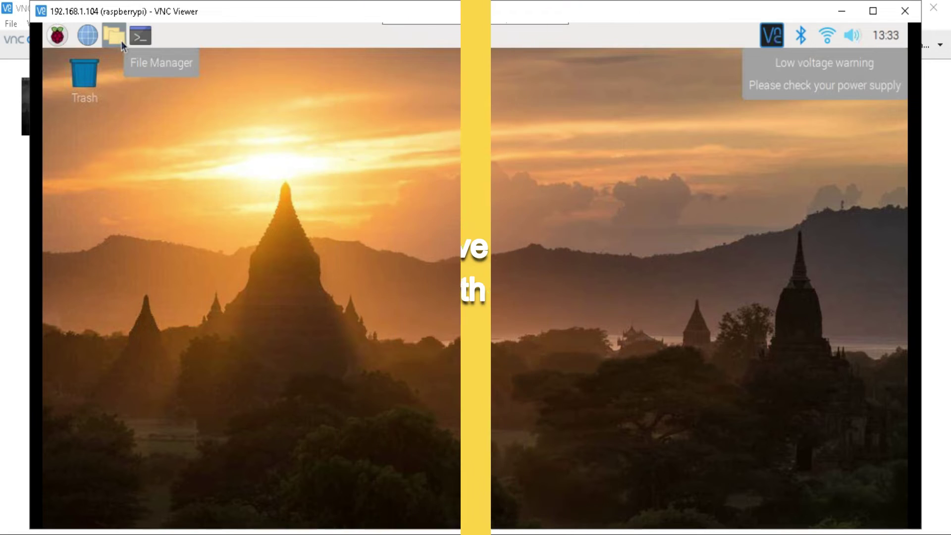
Open a maximized terminal on the Raspberry Pi and change to the blynk-library-python directory
{"action": "left_click", "coordinate": [137, 42]}
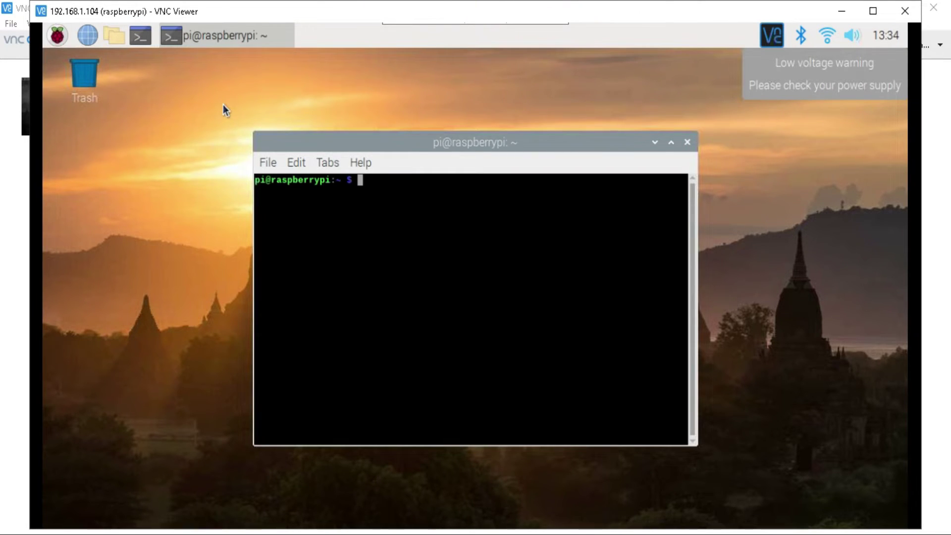
{"action": "left_click", "coordinate": [671, 142]}
{"action": "left_click", "coordinate": [185, 104]}
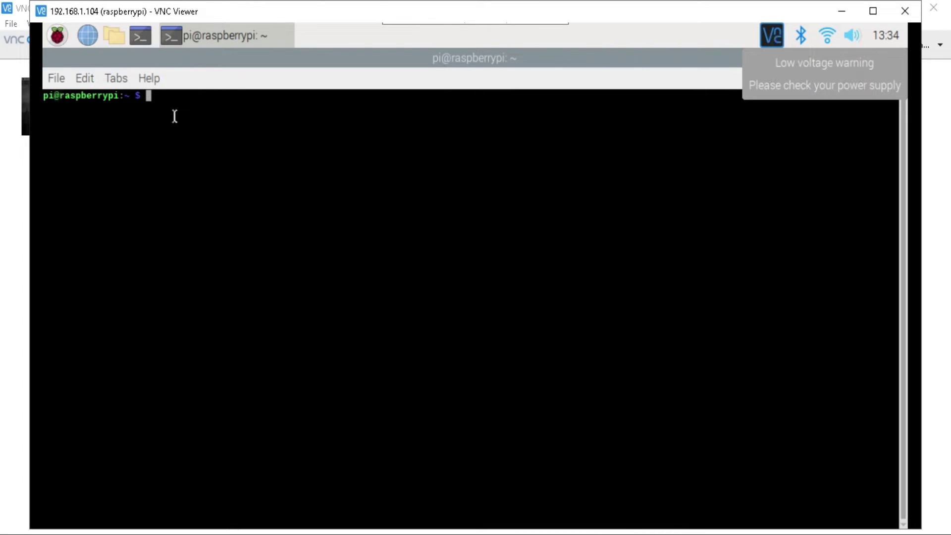
{"action": "type", "text": "sudo python DHT11_NewBlynk2.py"}
{"action": "key", "text": "Up"}
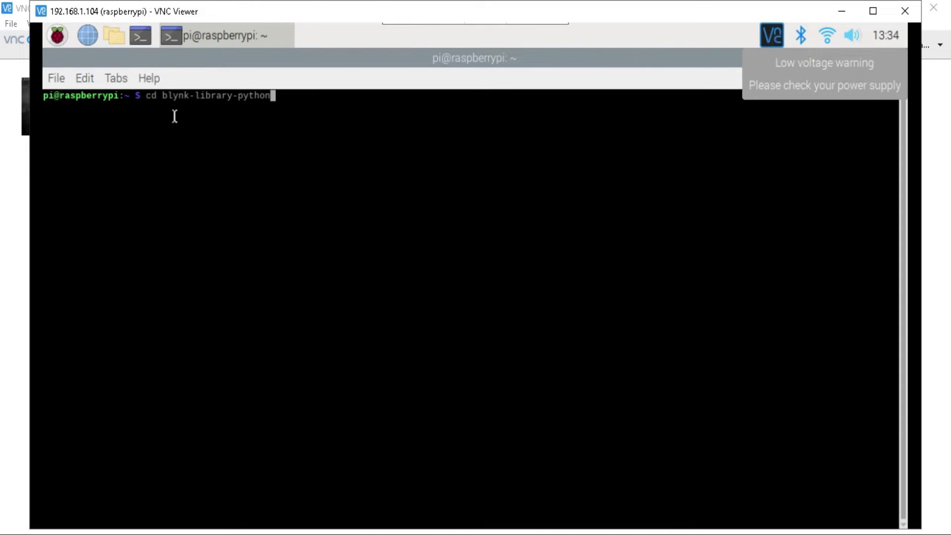
{"action": "key", "text": "Return"}
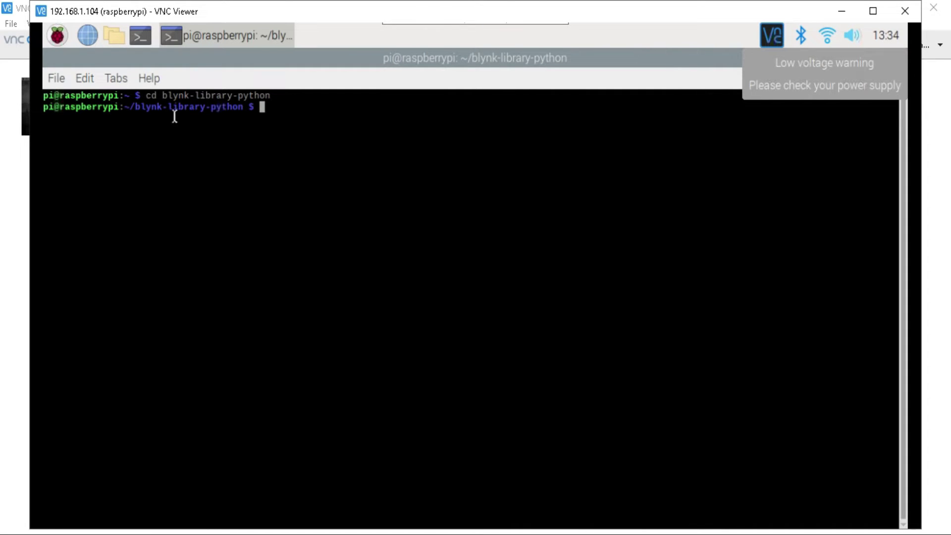
Run the script with sudo python DHT11_NewBlynk2.py and check the connection message in its output
{"action": "key", "text": "Up"}
{"action": "key", "text": "Up"}
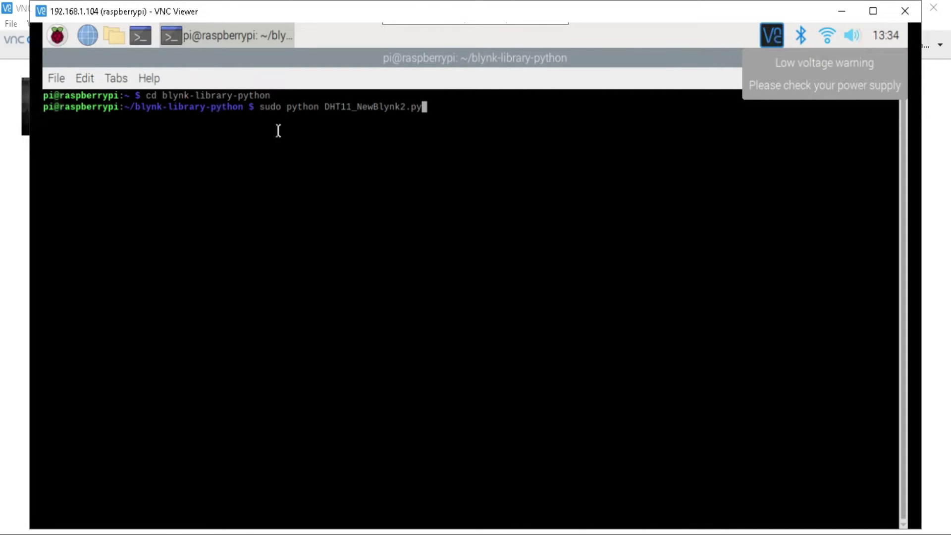
{"action": "left_click_drag", "start_coordinate": [423, 106], "coordinate": [258, 108]}
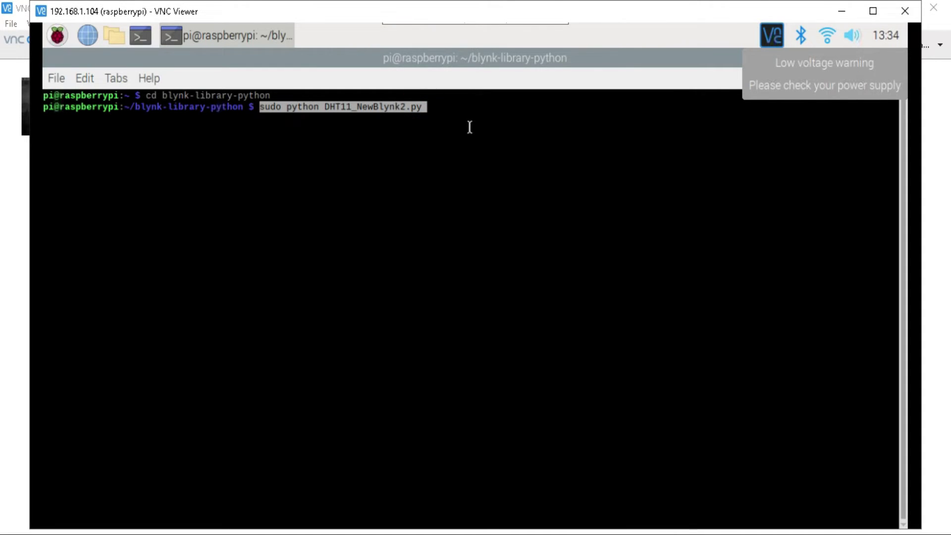
{"action": "key", "text": "Return"}
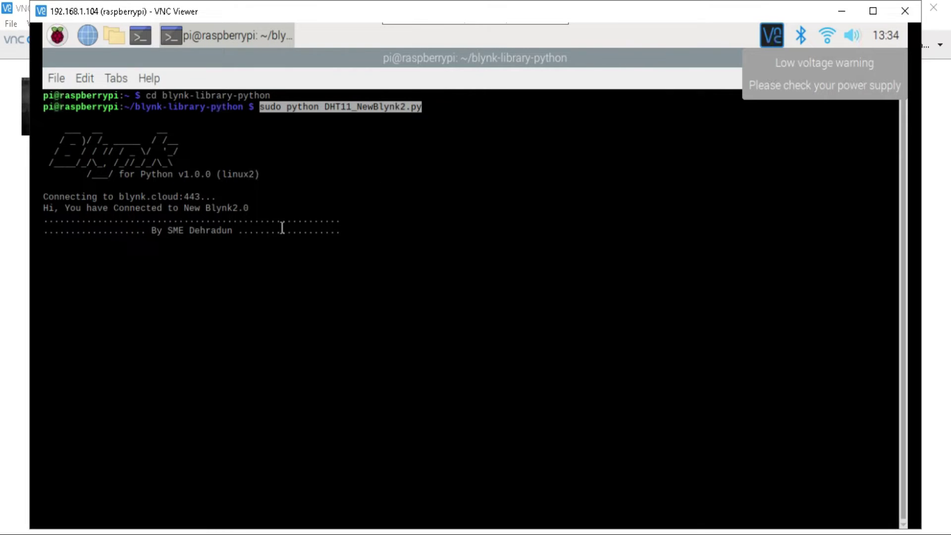
{"action": "left_click_drag", "start_coordinate": [255, 208], "coordinate": [59, 204]}
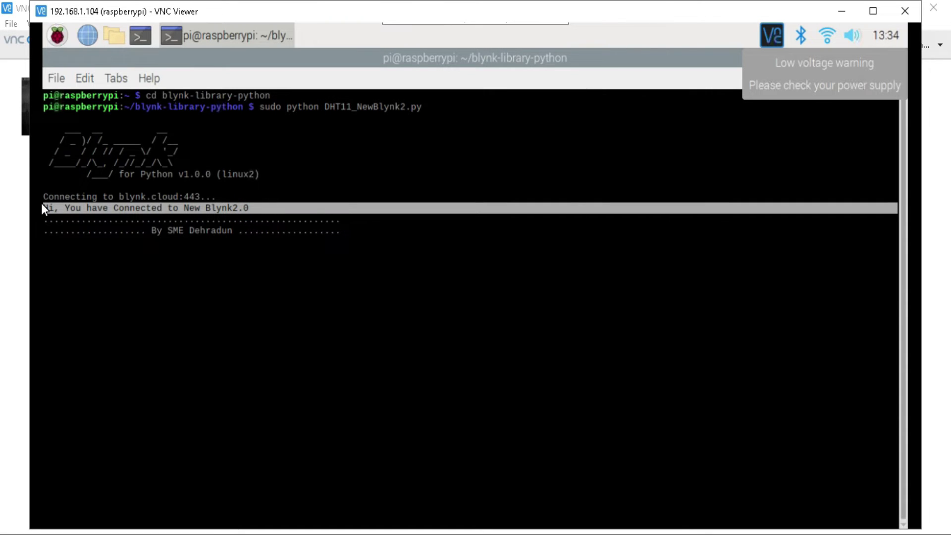
{"action": "left_click", "coordinate": [42, 204]}
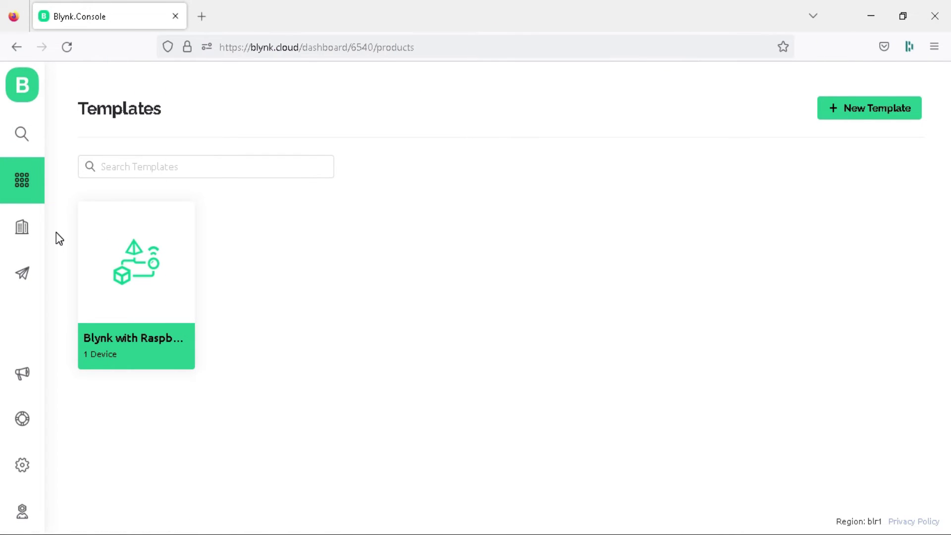
Switch to the Blynk console, check the device's status under My Devices, and open the Blynk with Raspberry Pi device
{"action": "left_click", "coordinate": [20, 134]}
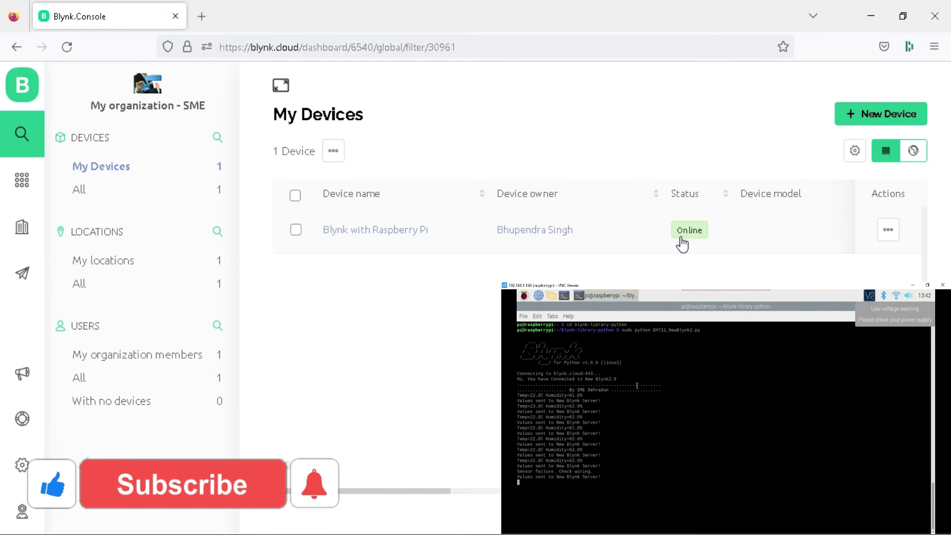
{"action": "left_click", "coordinate": [474, 228]}
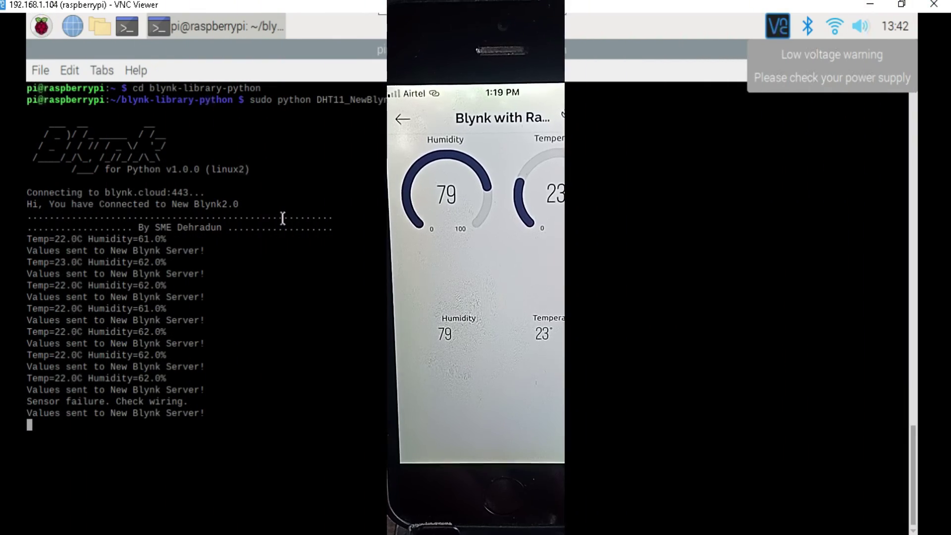
Switch back to the Raspberry Pi terminal and stop the running DHT11_NewBlynk2.py script
{"action": "key", "text": "ctrl+z"}
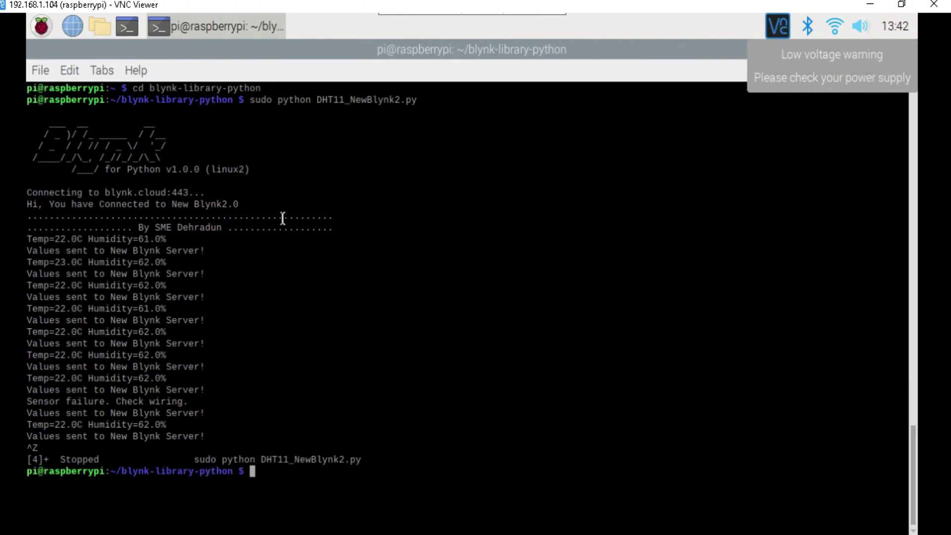